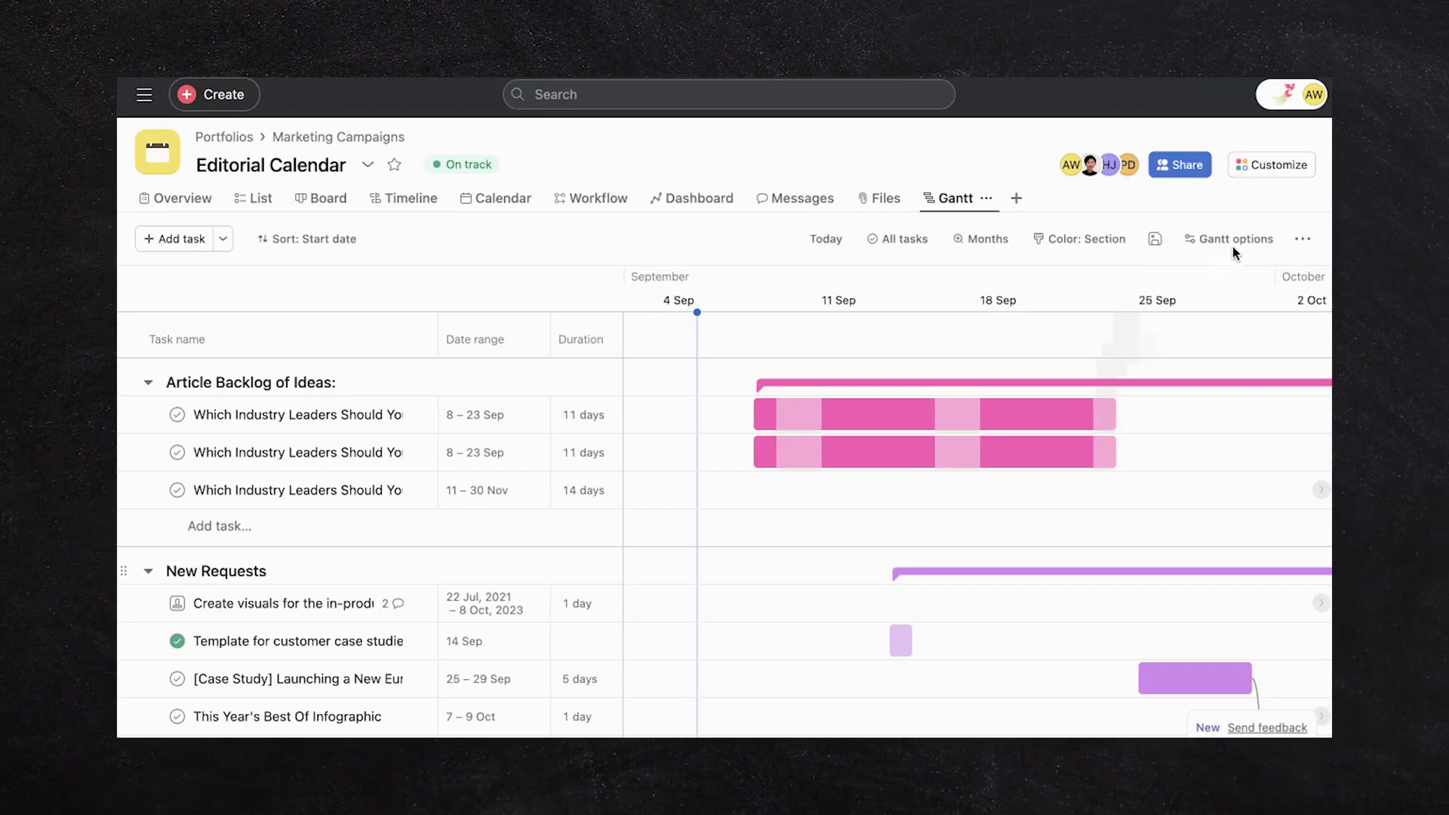
Open the Gantt options side panel for the Editorial Calendar timeline
{"action": "left_click", "coordinate": [1236, 246]}
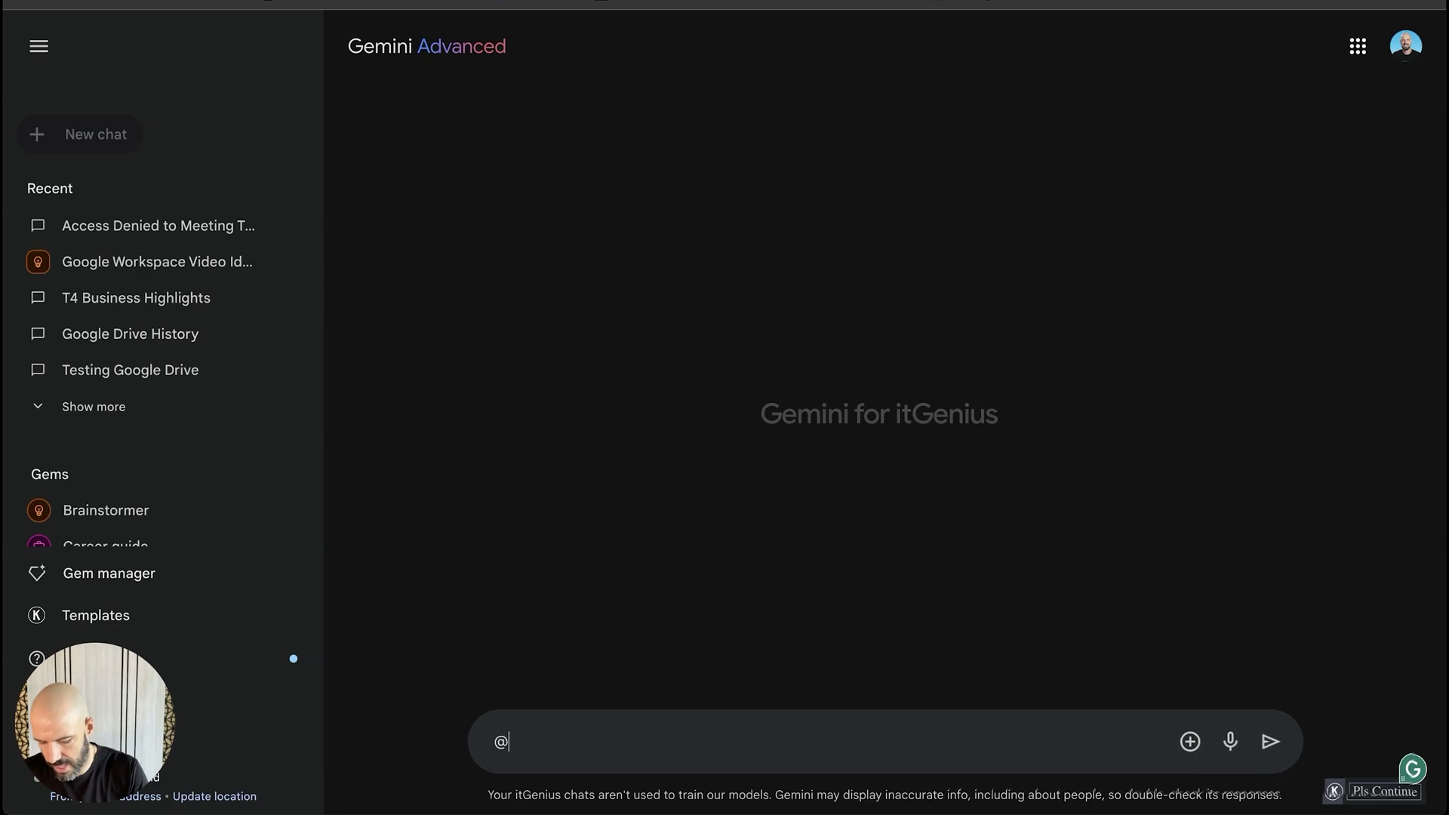
{"action": "type", "text": "keep"}
{"action": "key", "text": "Tab"}
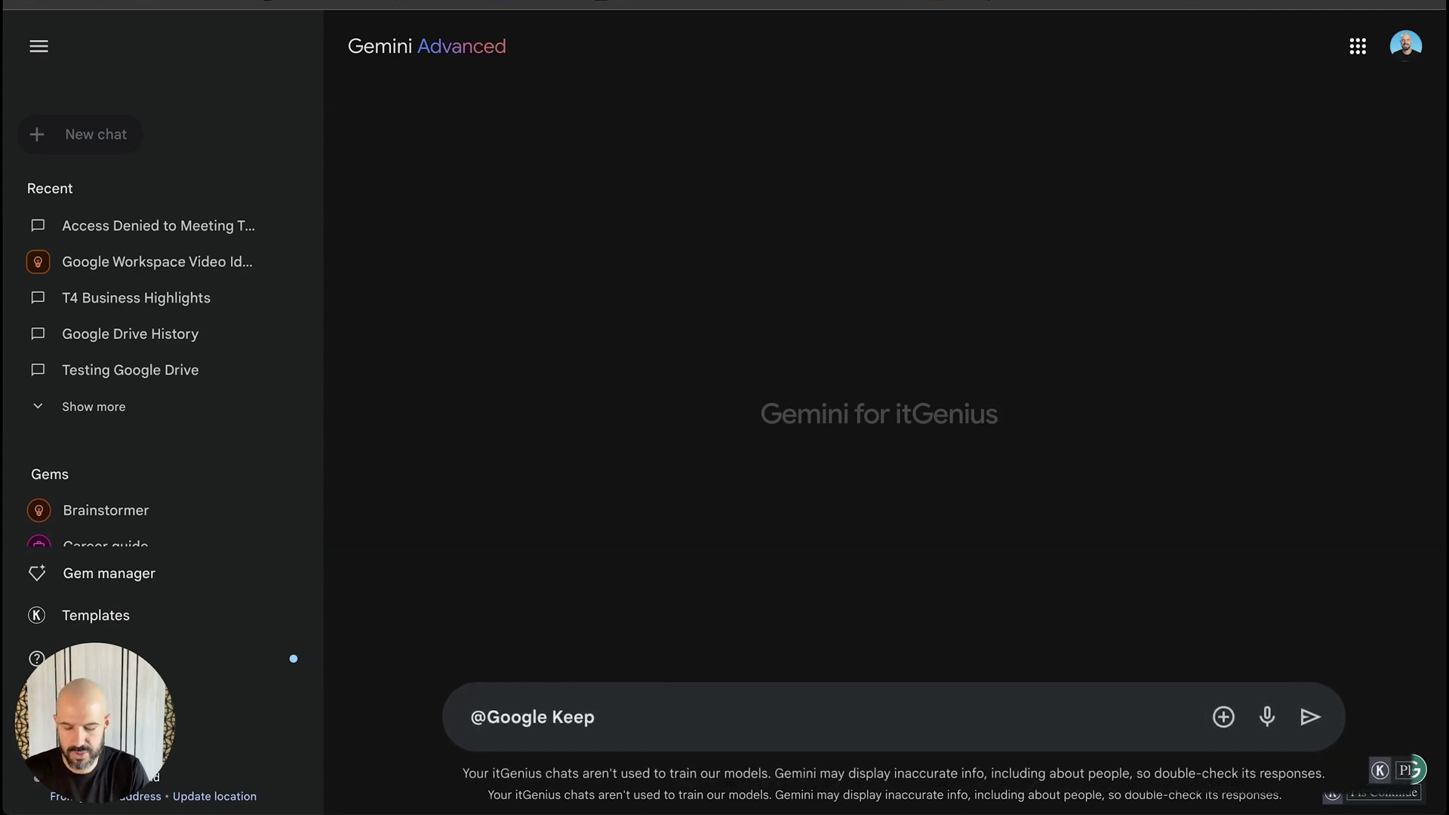
{"action": "type", "text": "give me a summa"}
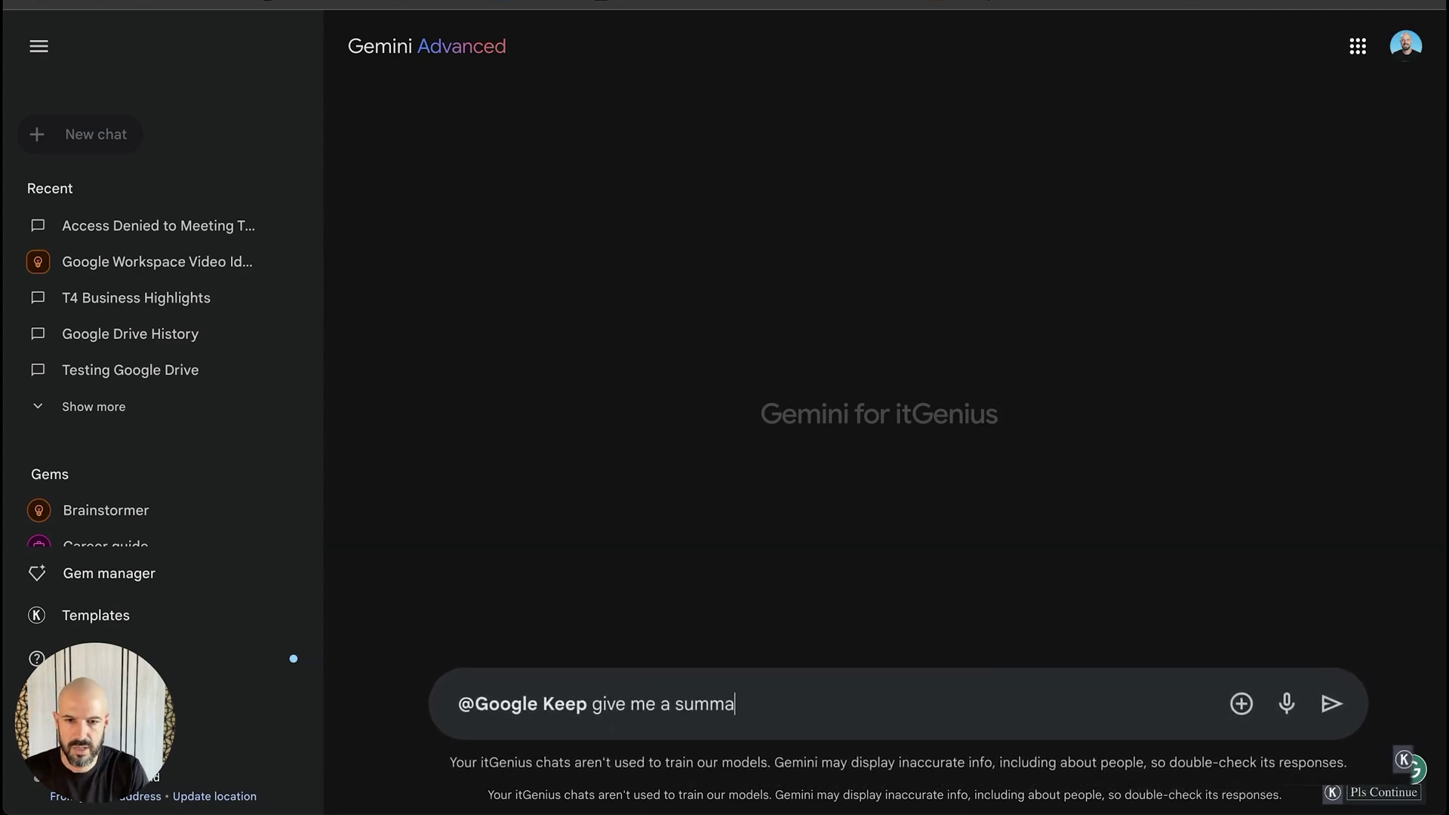
{"action": "type", "text": "ry of all of my notes"}
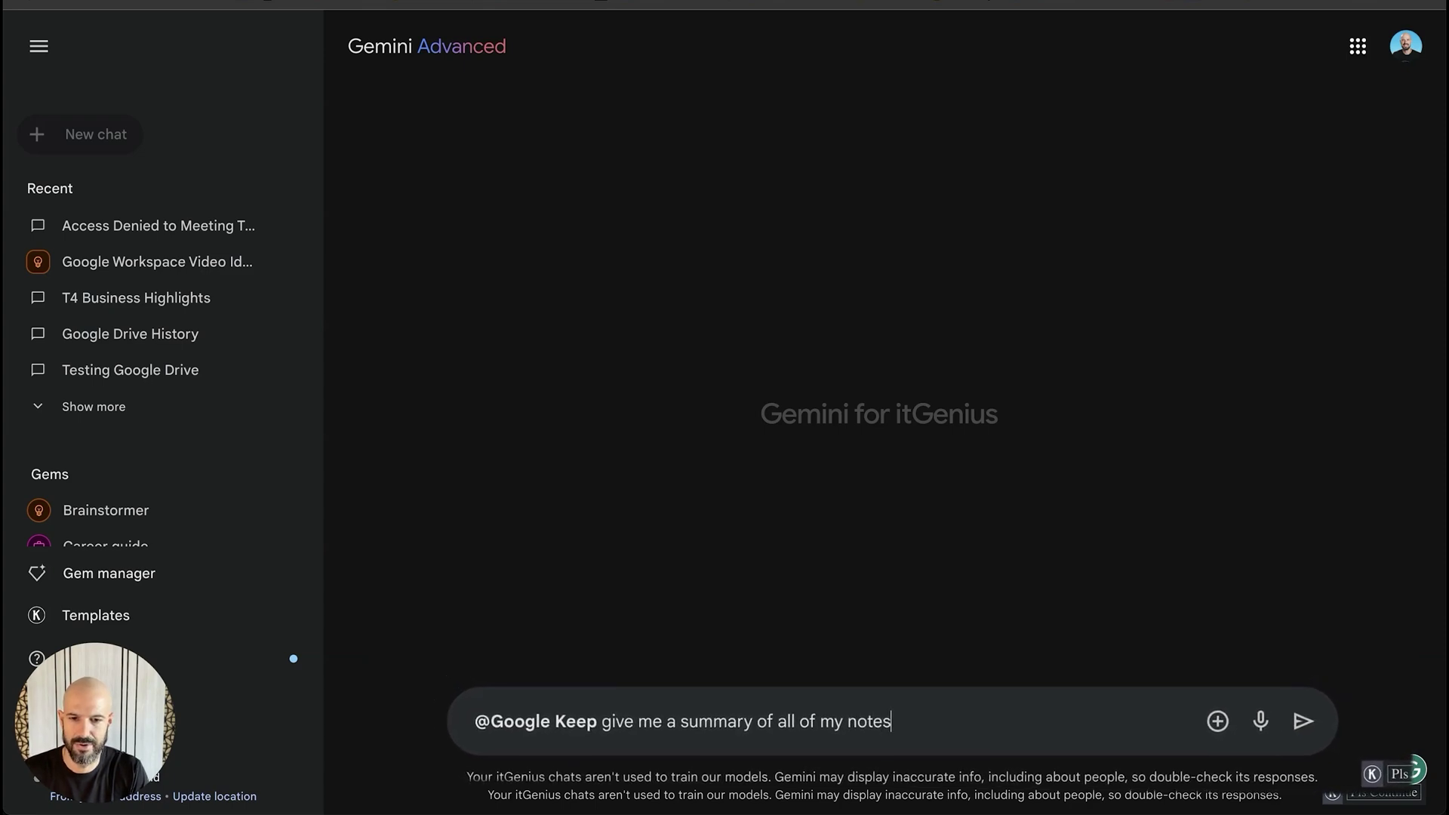
{"action": "key", "text": "Return"}
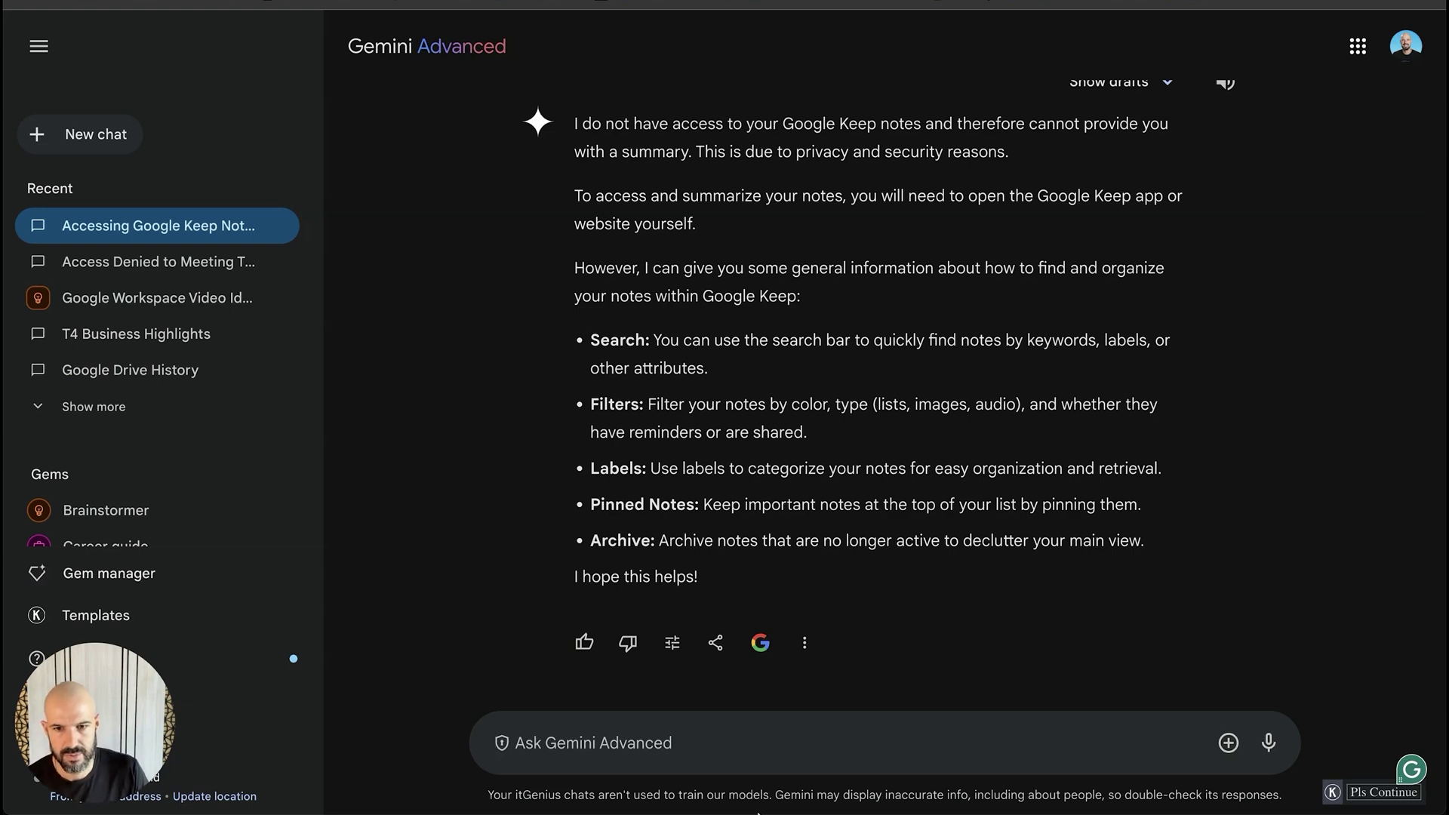
Replace the stray dictation with the business-accounts question about Keep integration and send it
{"action": "type", "text": "listening.."}
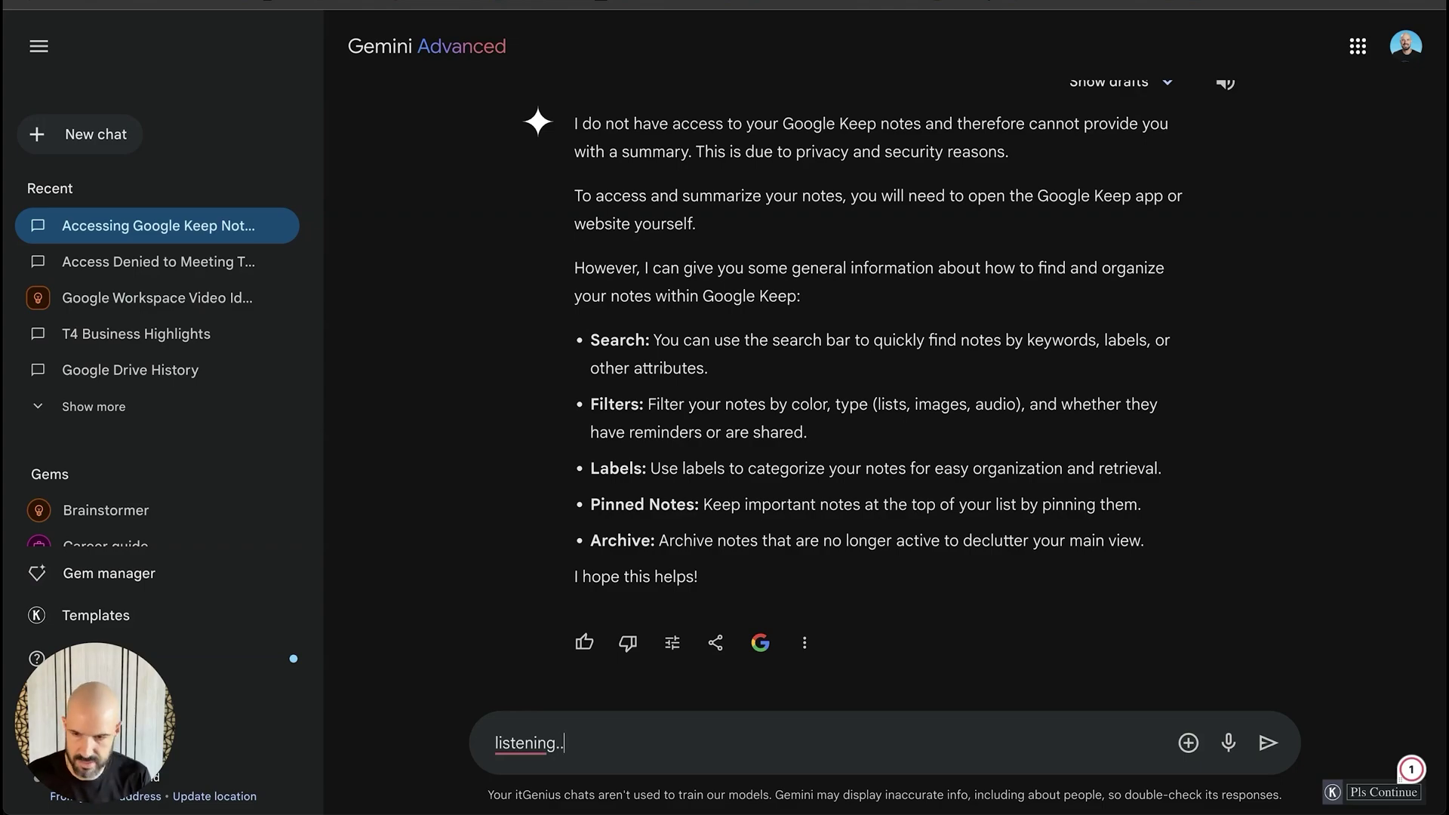
{"action": "key", "text": "ctrl+a"}
{"action": "key", "text": "BackSpace"}
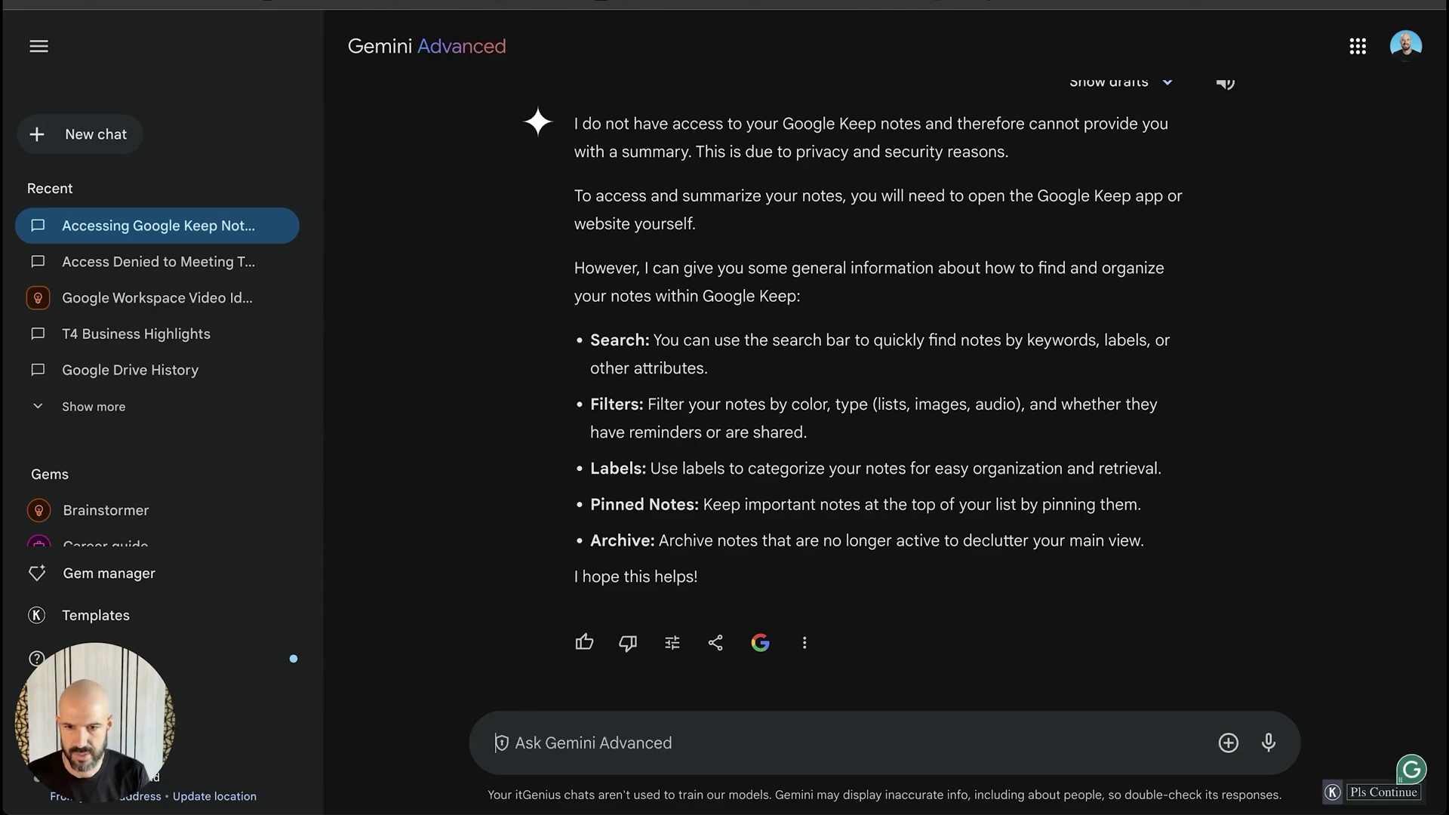
{"action": "type", "text": "Does the Google Keep integration only work for personal Gmail accounts or does it work for business accounts?"}
{"action": "key", "text": "Return"}
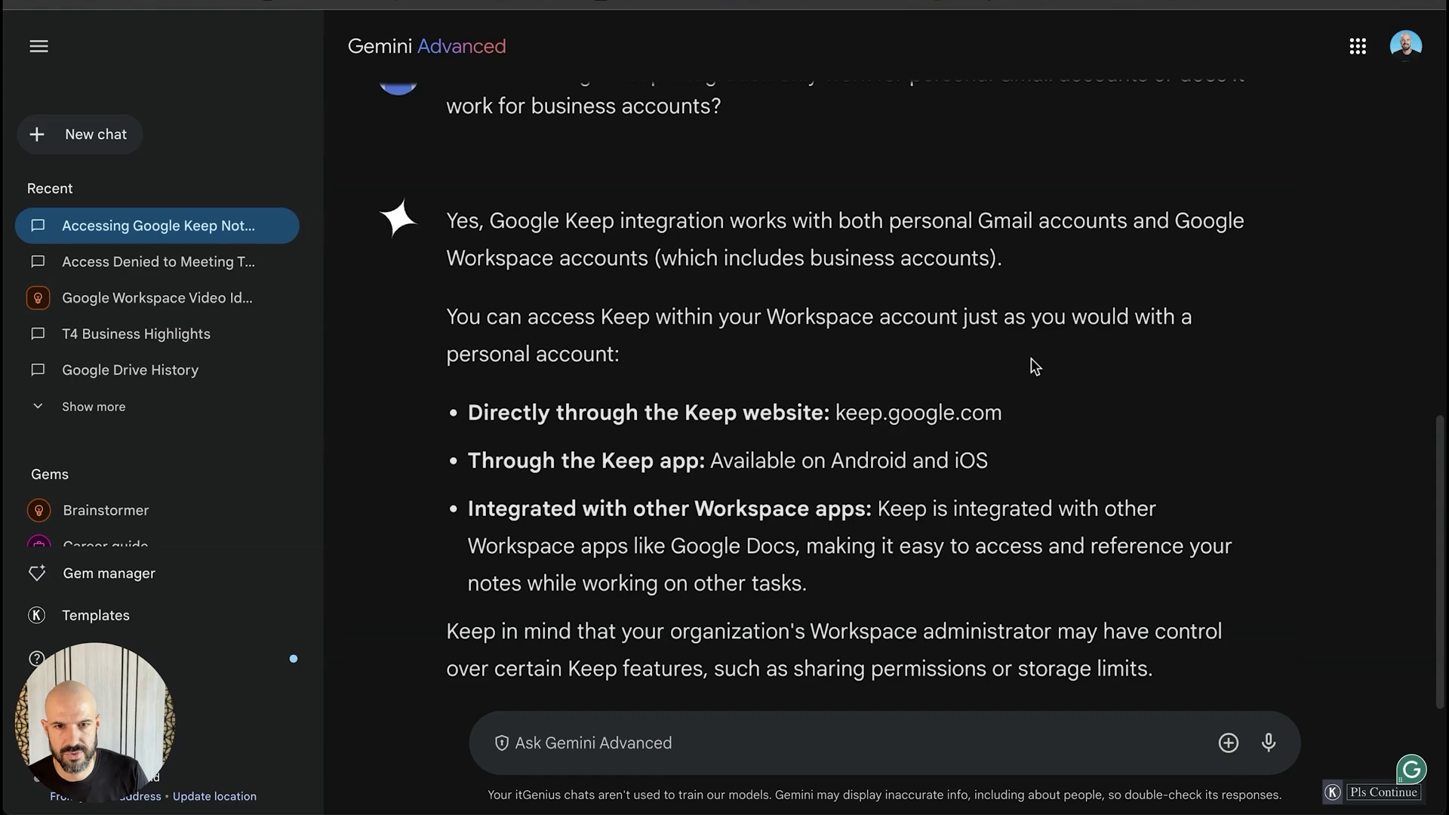
View the source card behind the admin-control statement, then dismiss it
{"action": "scroll", "coordinate": [981, 483], "scroll_direction": "down", "scroll_amount": 3}
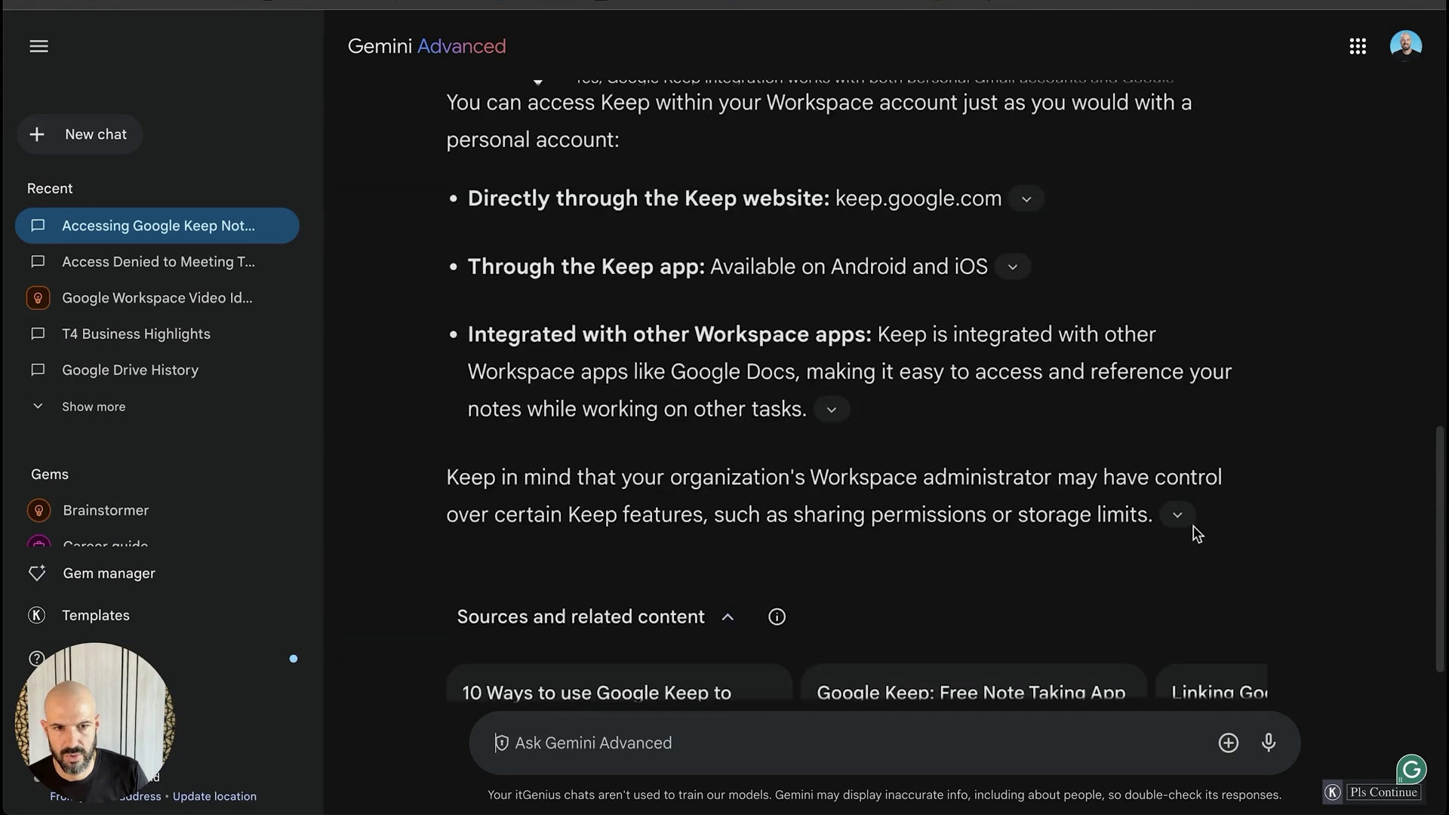
{"action": "left_click", "coordinate": [1178, 517]}
{"action": "left_click", "coordinate": [1180, 525]}
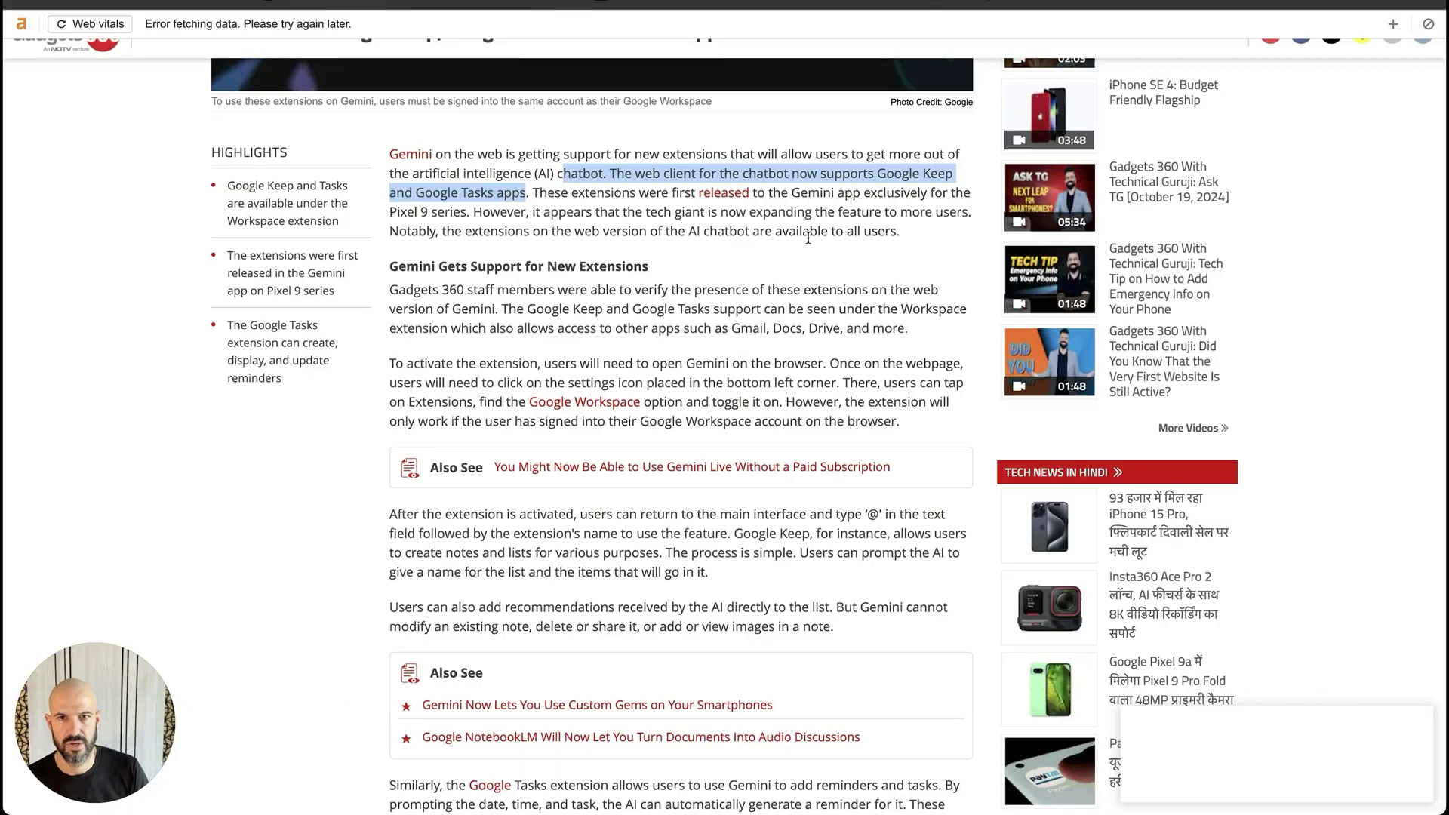
{"action": "left_click", "coordinate": [826, 276]}
{"action": "scroll", "coordinate": [824, 272], "scroll_direction": "down", "scroll_amount": 5}
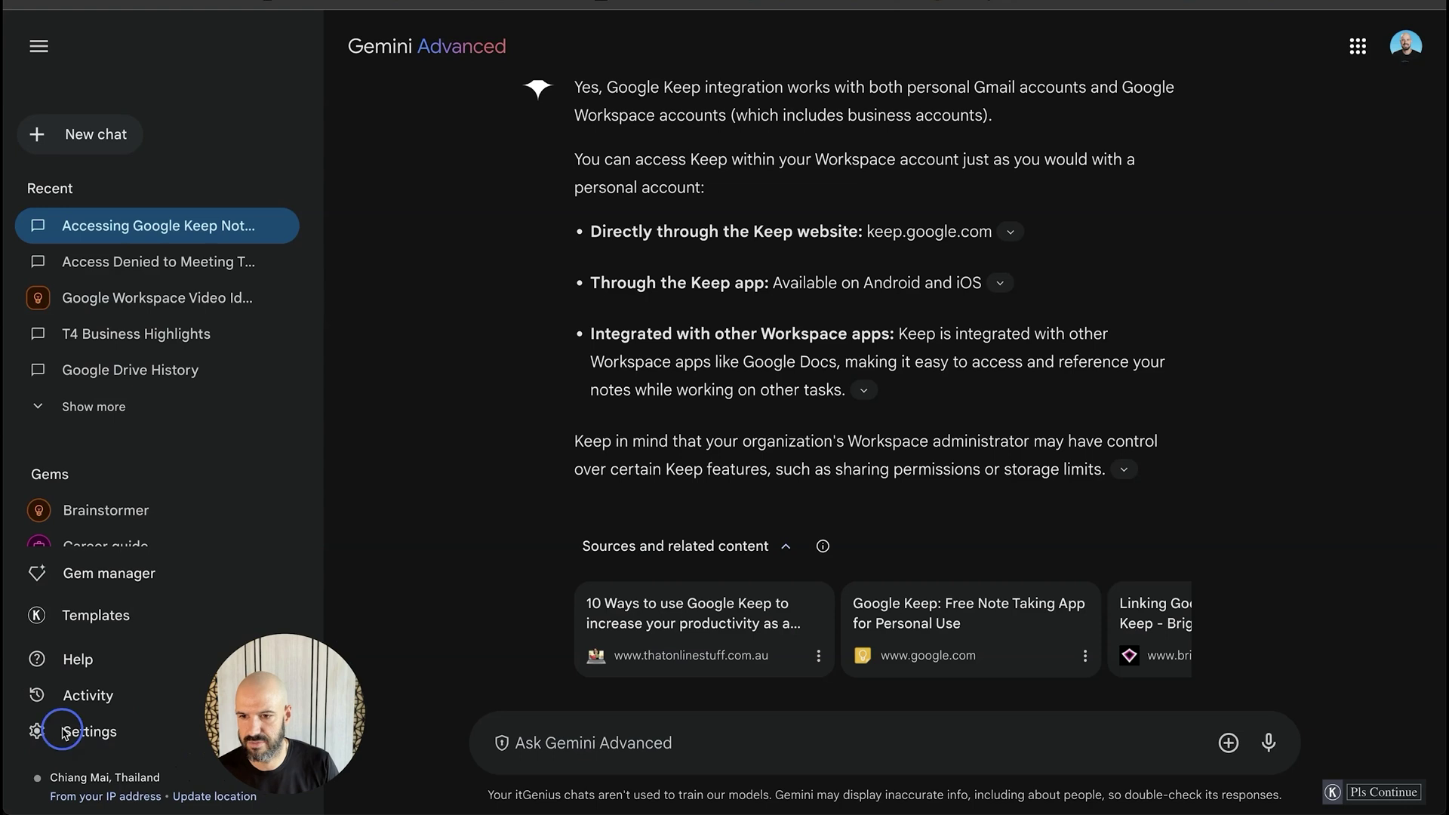
{"action": "left_click", "coordinate": [97, 733]}
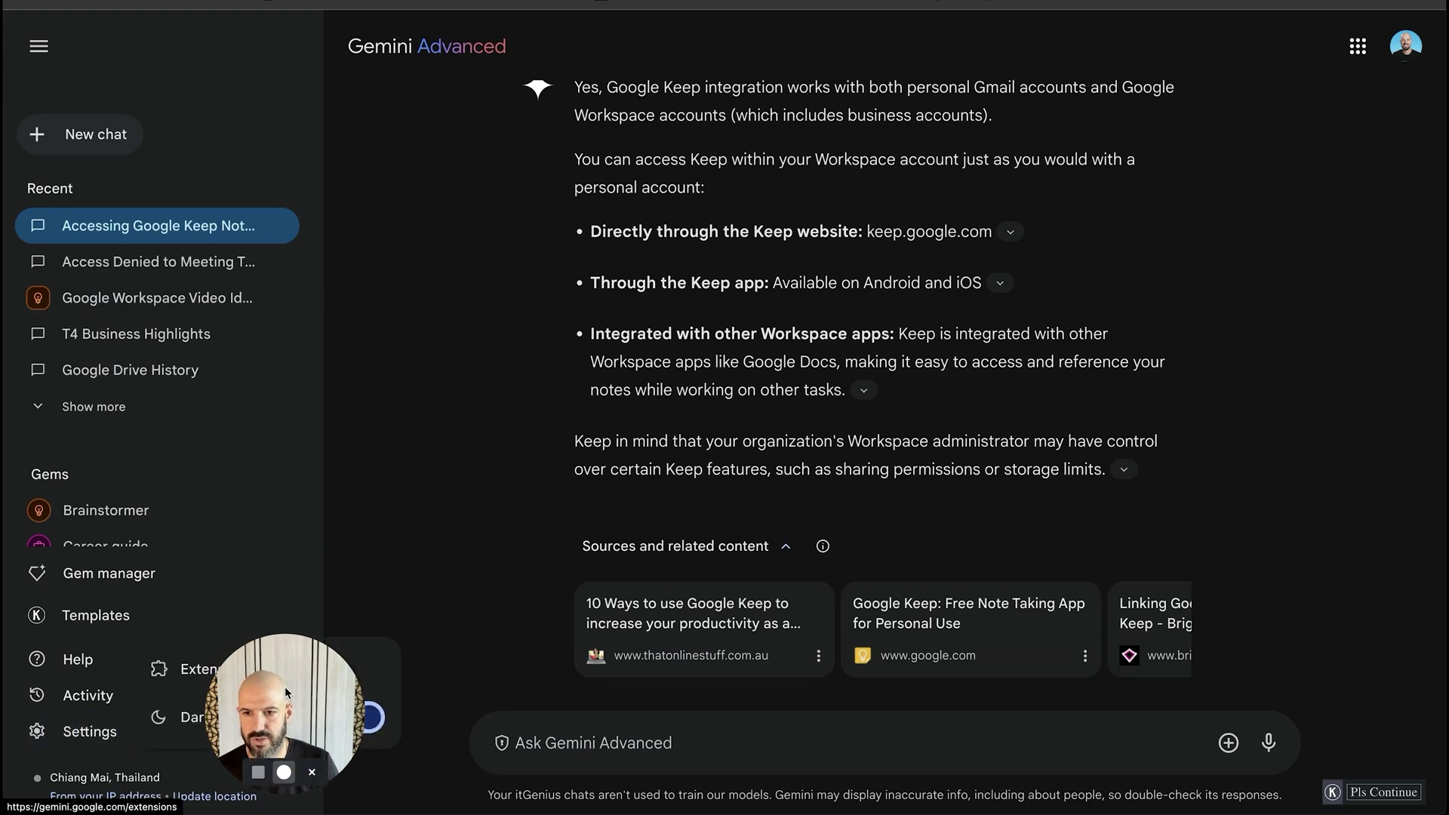
{"action": "left_click", "coordinate": [216, 674]}
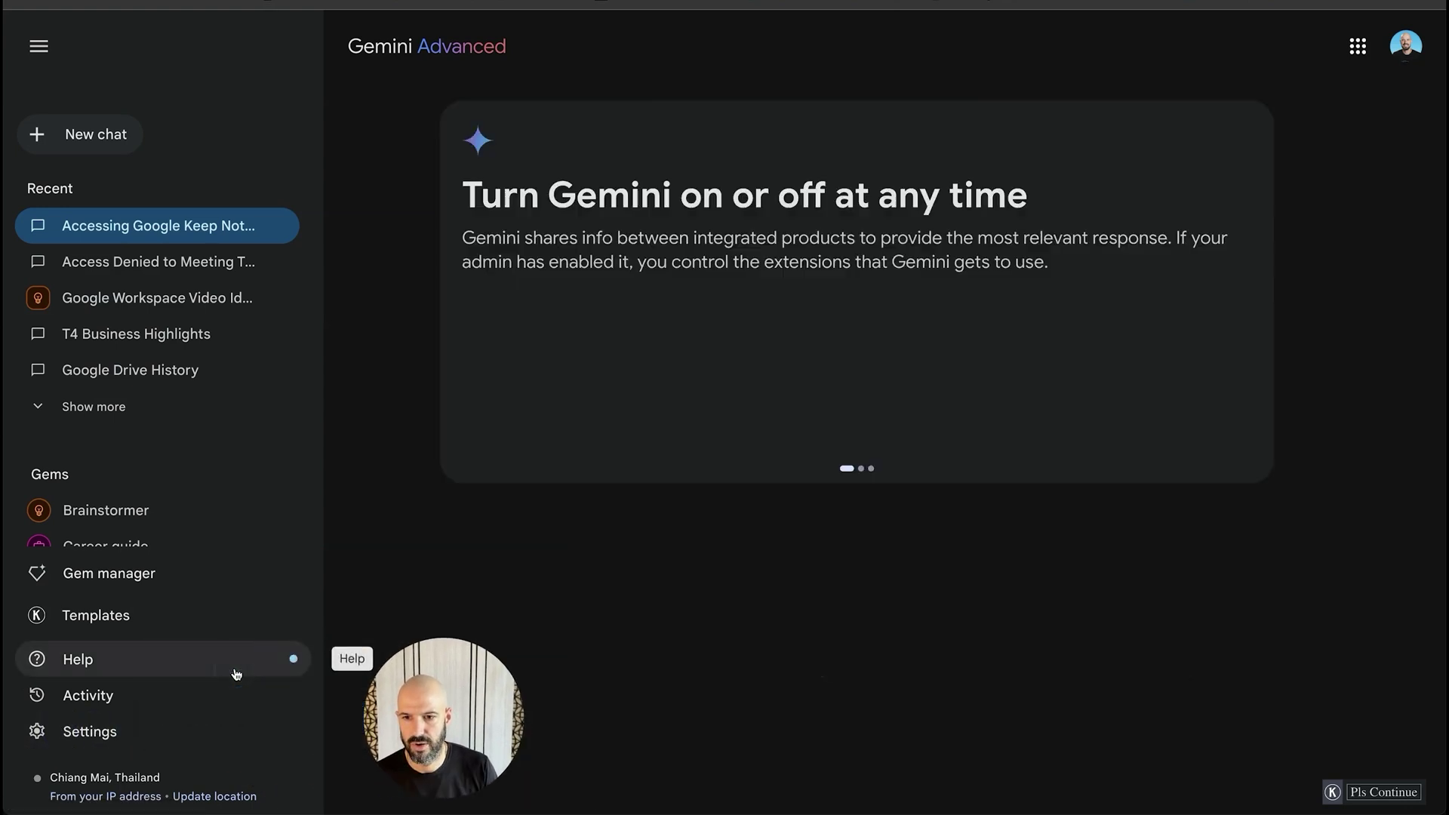
{"action": "scroll", "coordinate": [896, 503], "scroll_direction": "down", "scroll_amount": 2}
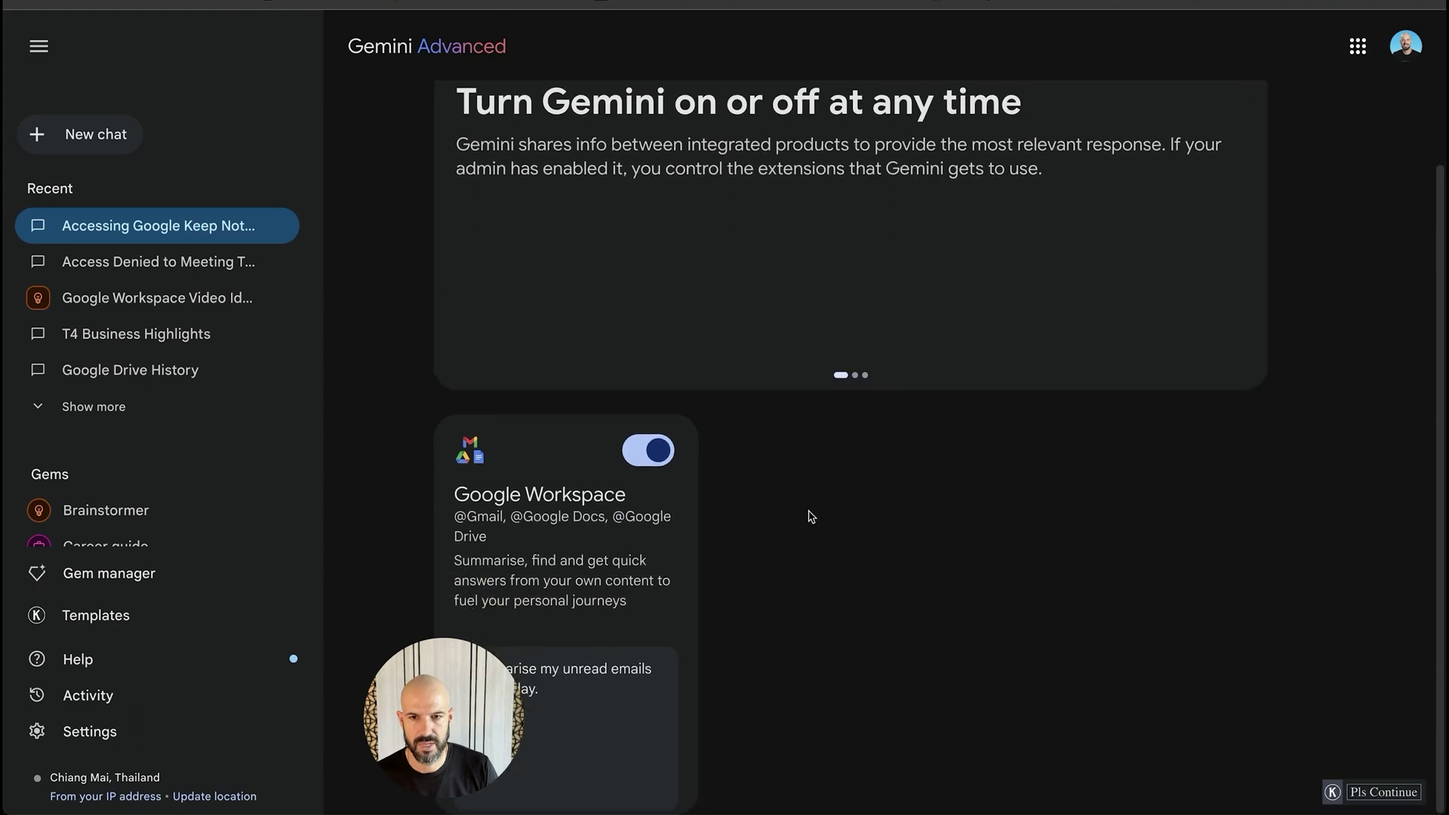
{"action": "left_click_drag", "start_coordinate": [282, 627], "coordinate": [109, 682]}
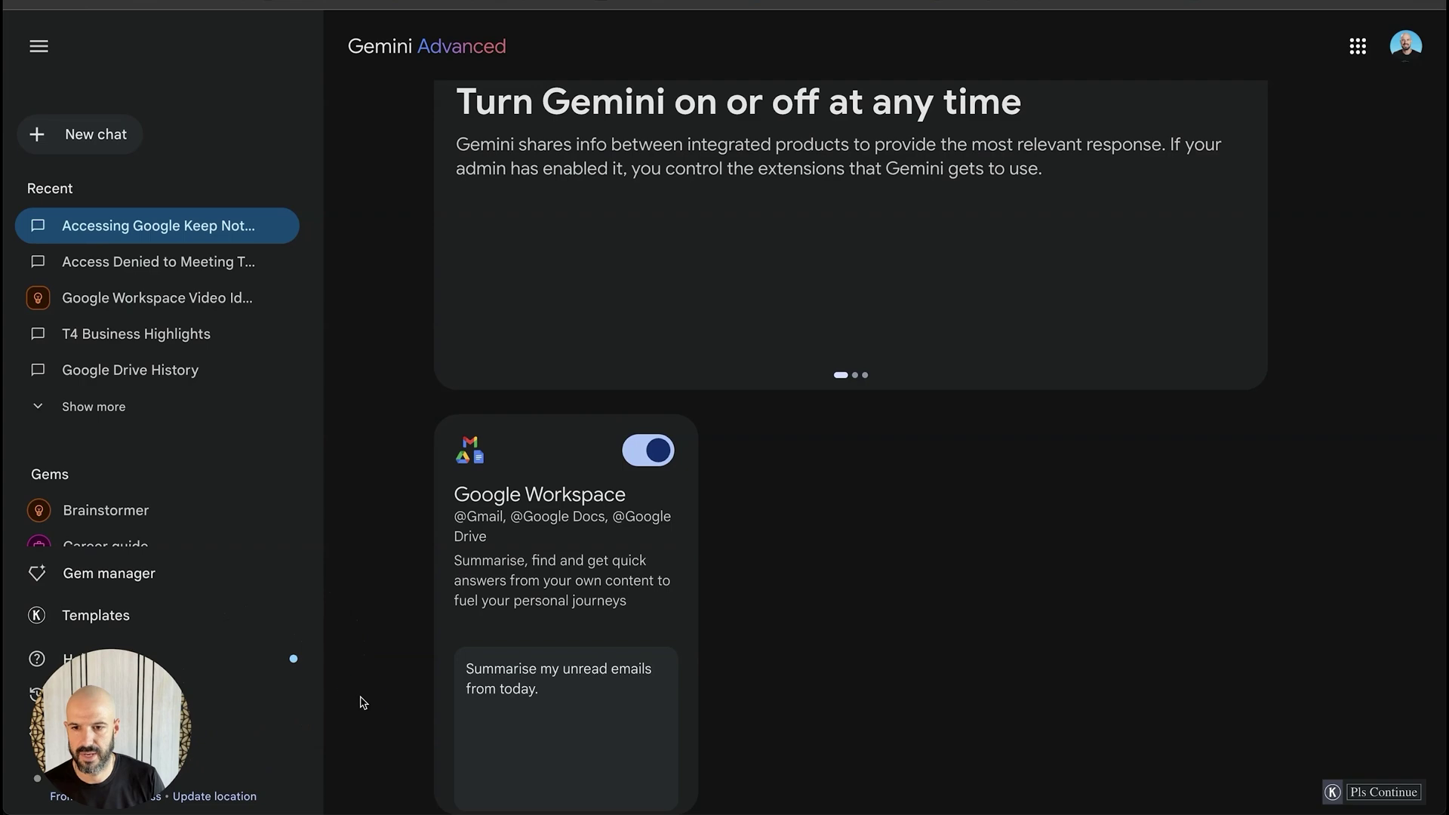
{"action": "left_click", "coordinate": [194, 226]}
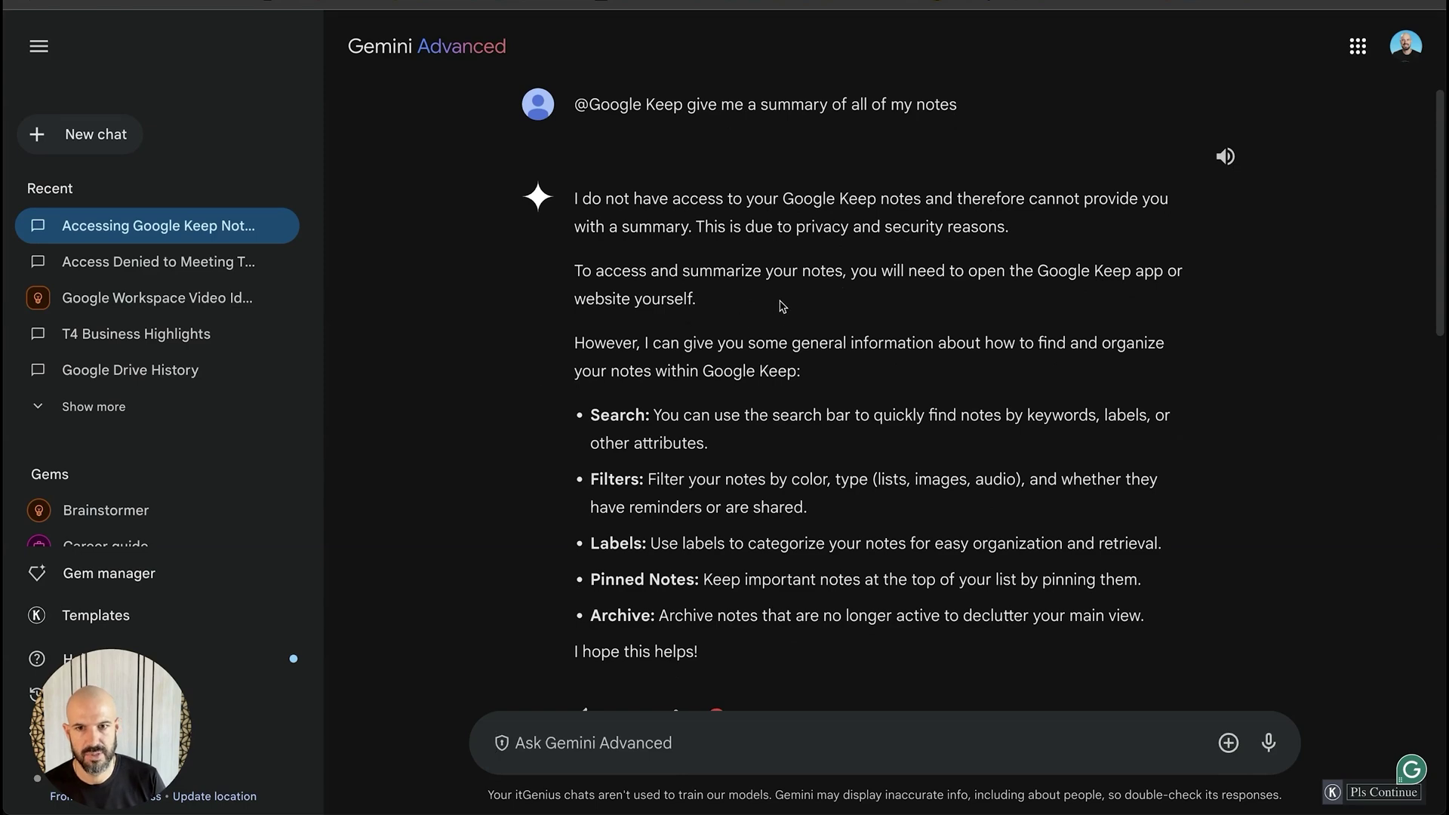
Search the web for 'keep' in a new tab
{"action": "key", "text": "super+t"}
{"action": "type", "text": "keep"}
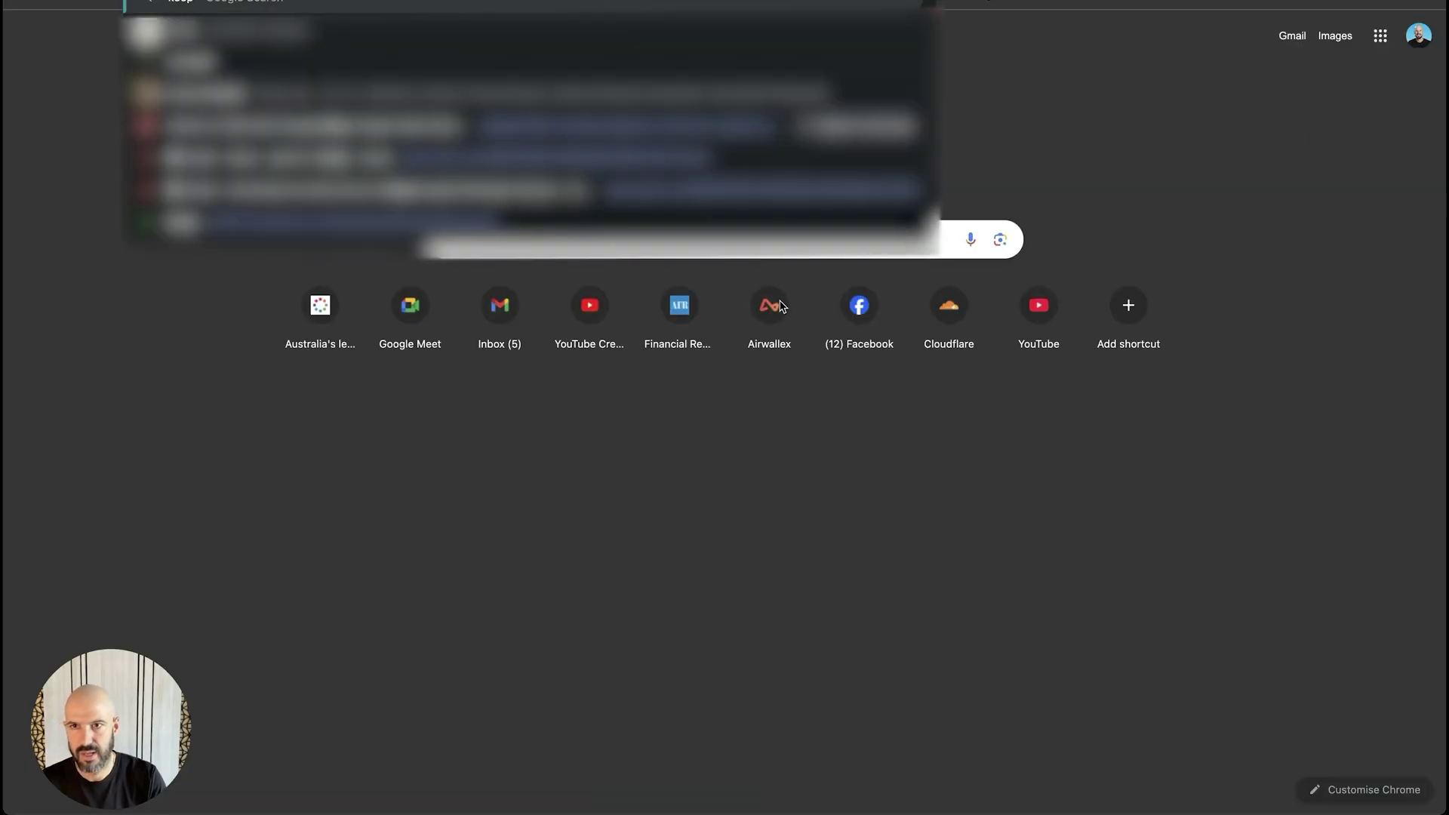
{"action": "key", "text": "Return"}
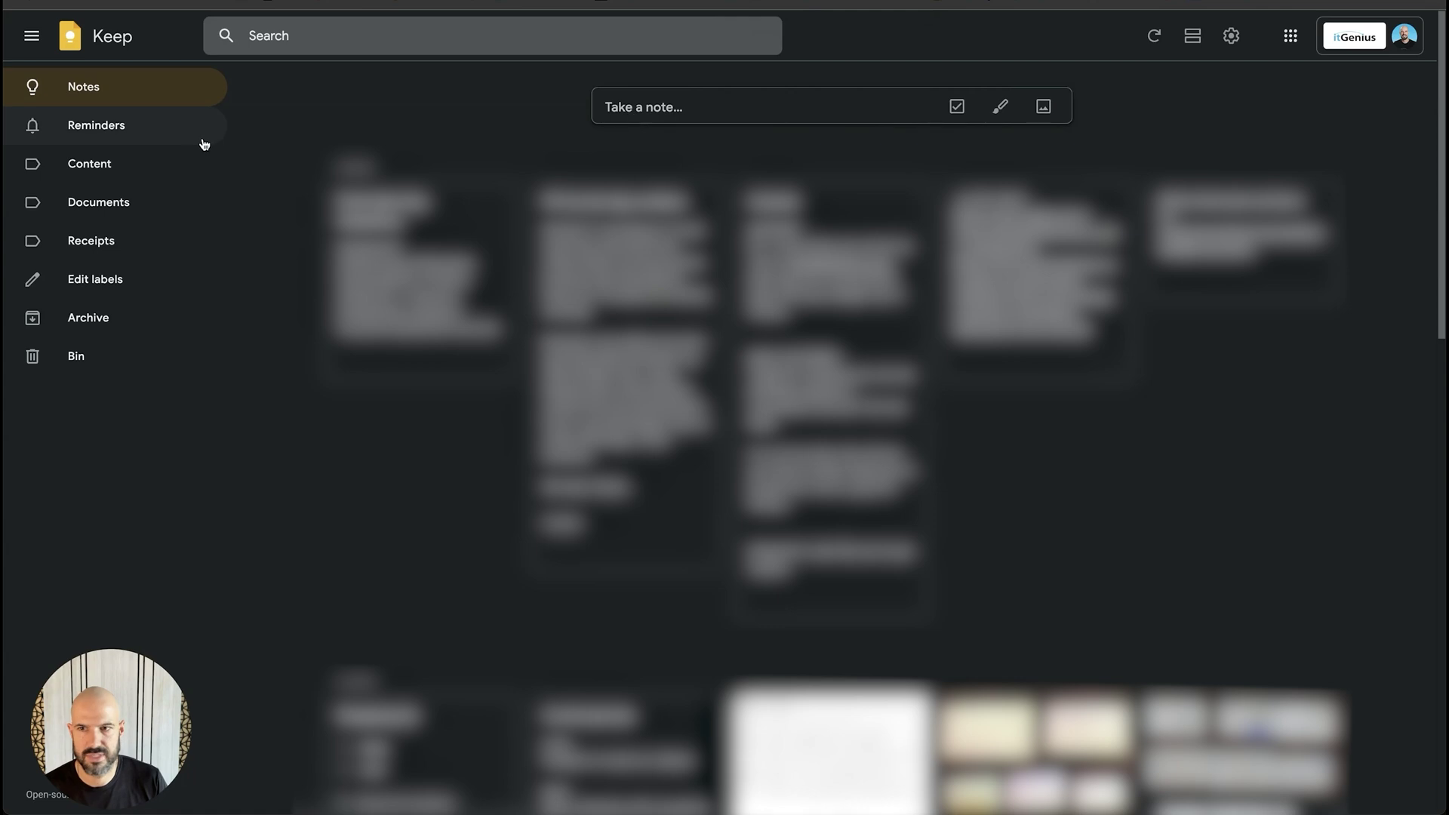
Review Google Keep's settings, cancel without changes, and open a new tab
{"action": "left_click", "coordinate": [1231, 36]}
{"action": "left_click", "coordinate": [1275, 75]}
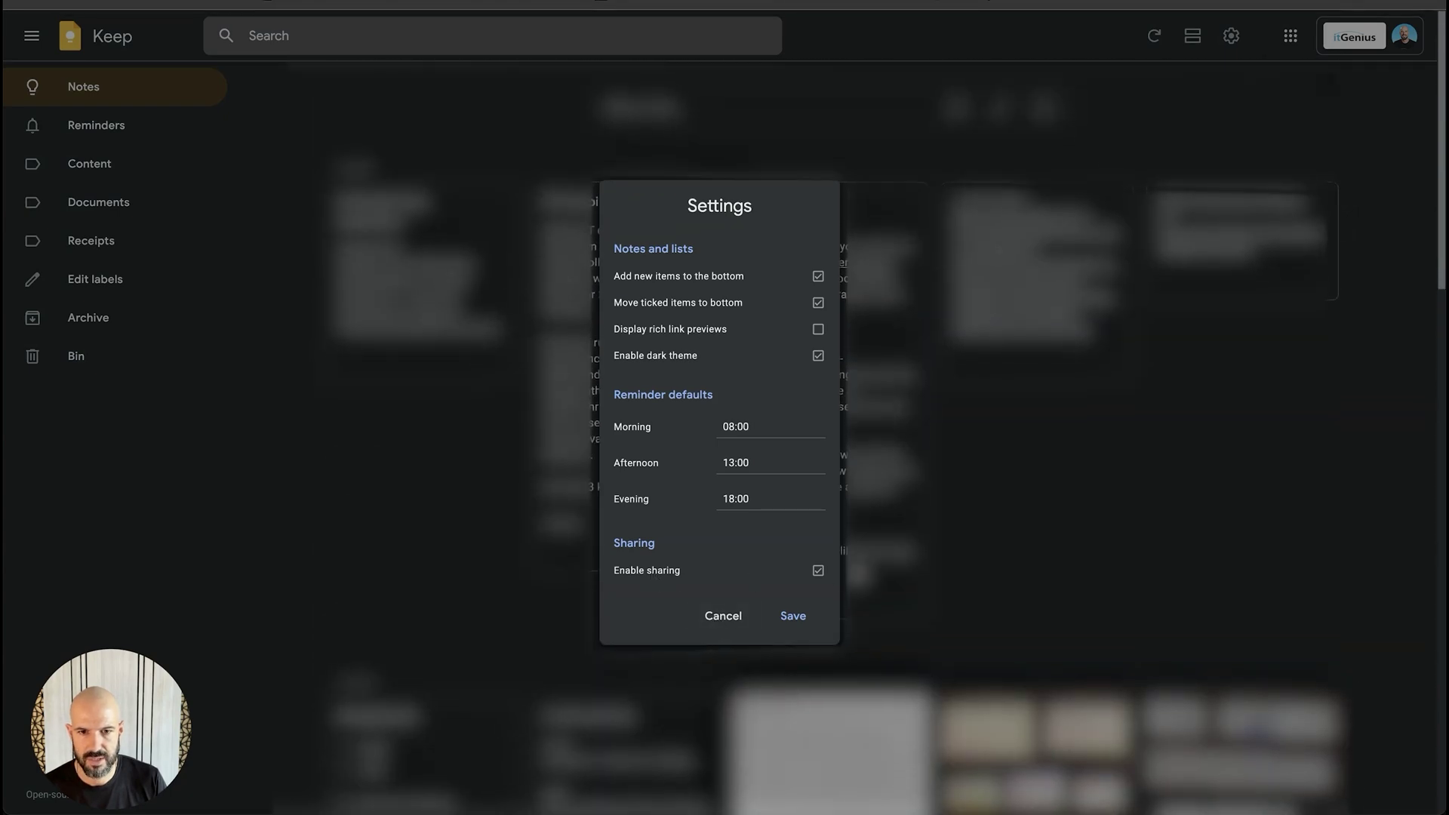
{"action": "left_click", "coordinate": [724, 617]}
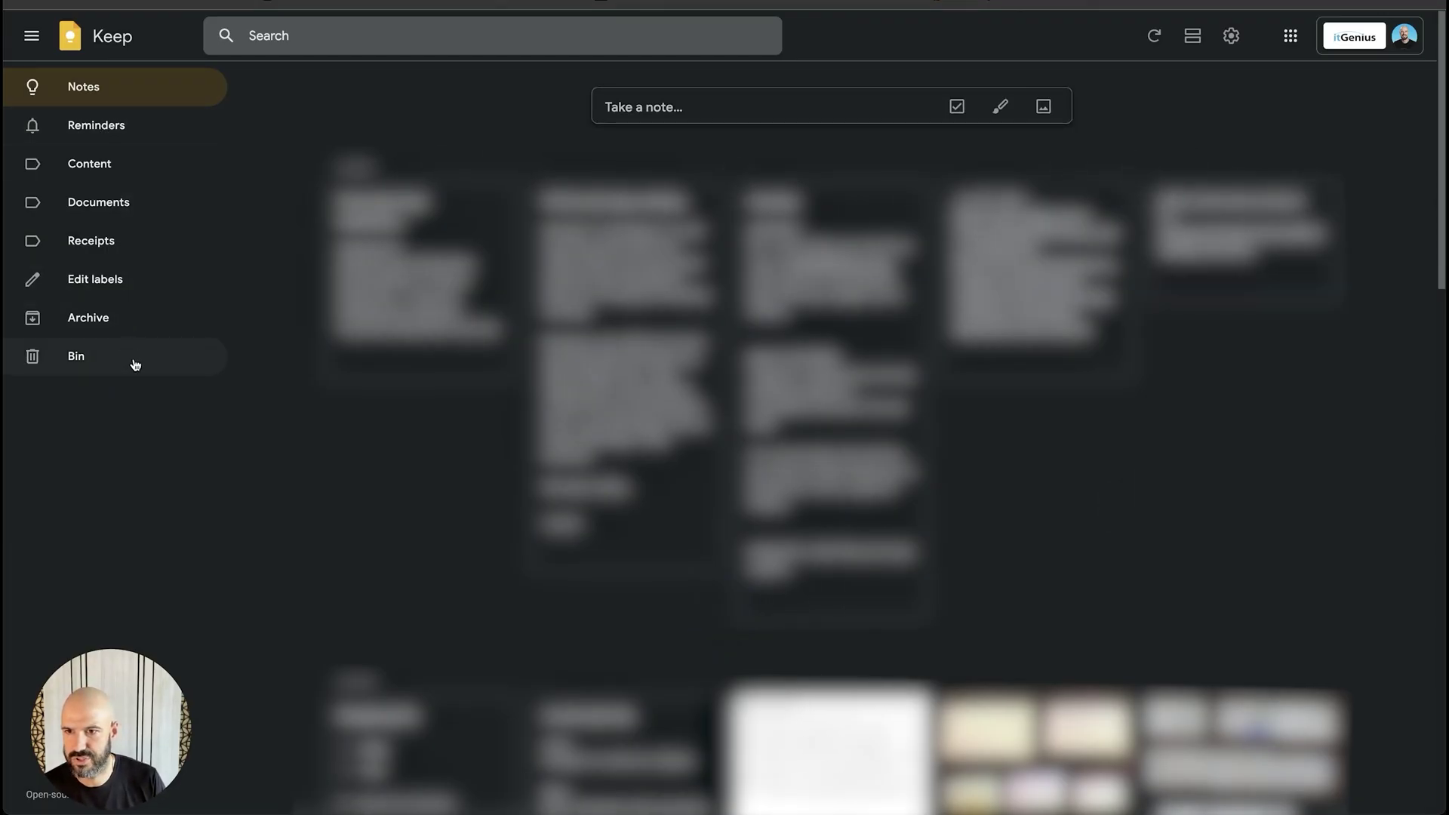
{"action": "key", "text": "ctrl+t"}
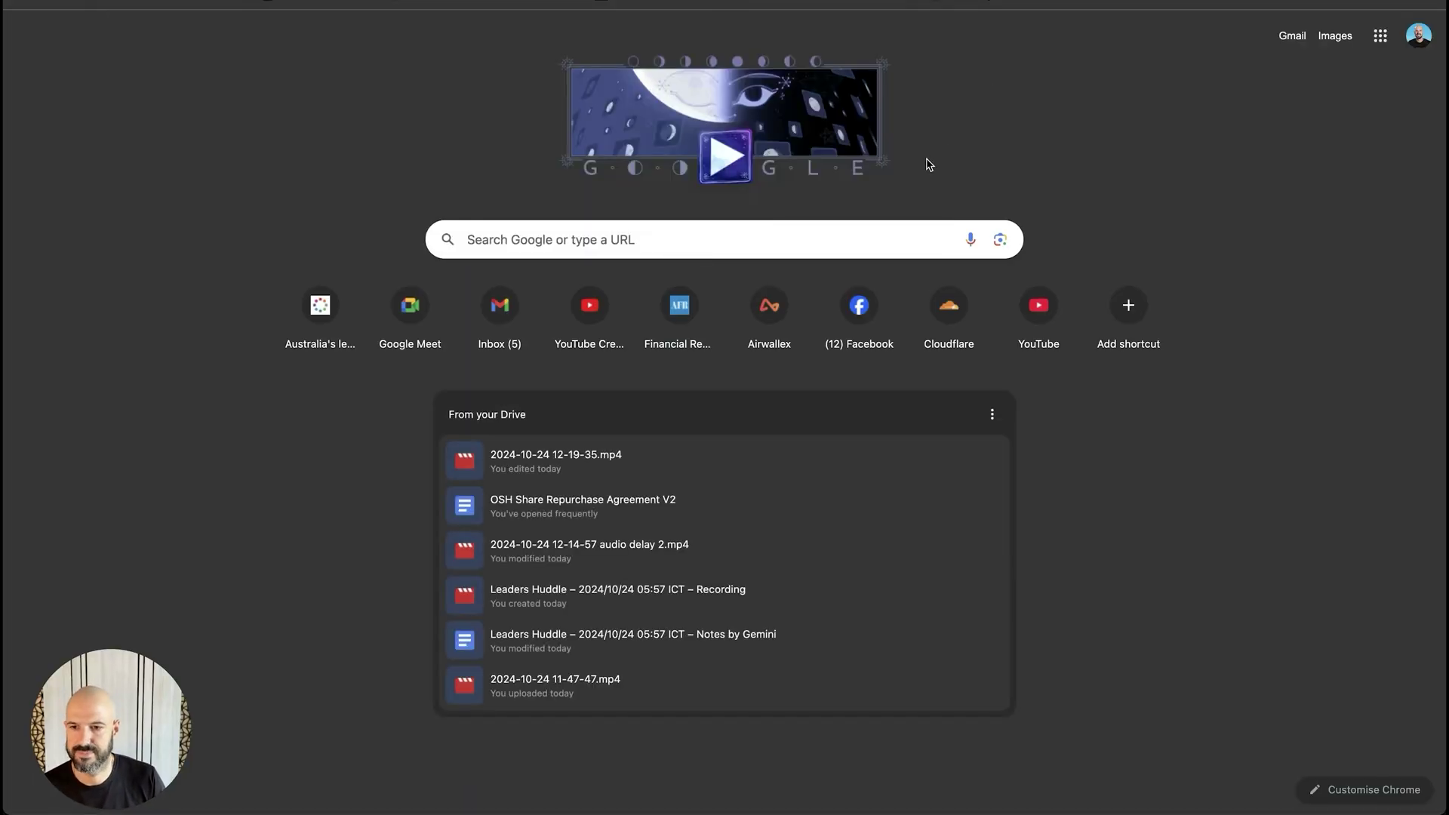
Pass the Admin console passkey check, then dictate a follow-up on why Keep notes stay inaccessible
{"action": "key", "text": "Return"}
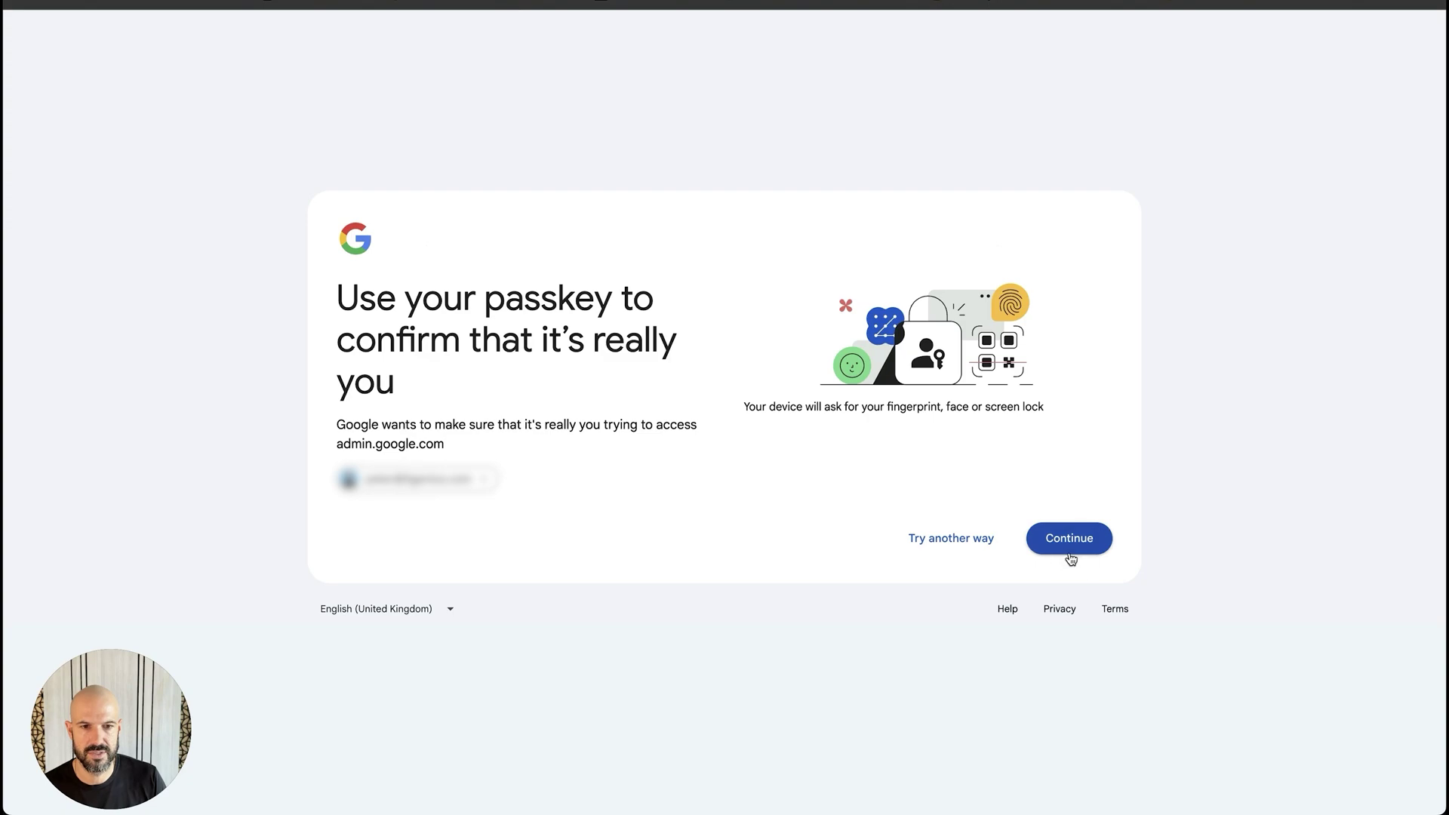
{"action": "left_click", "coordinate": [1070, 555]}
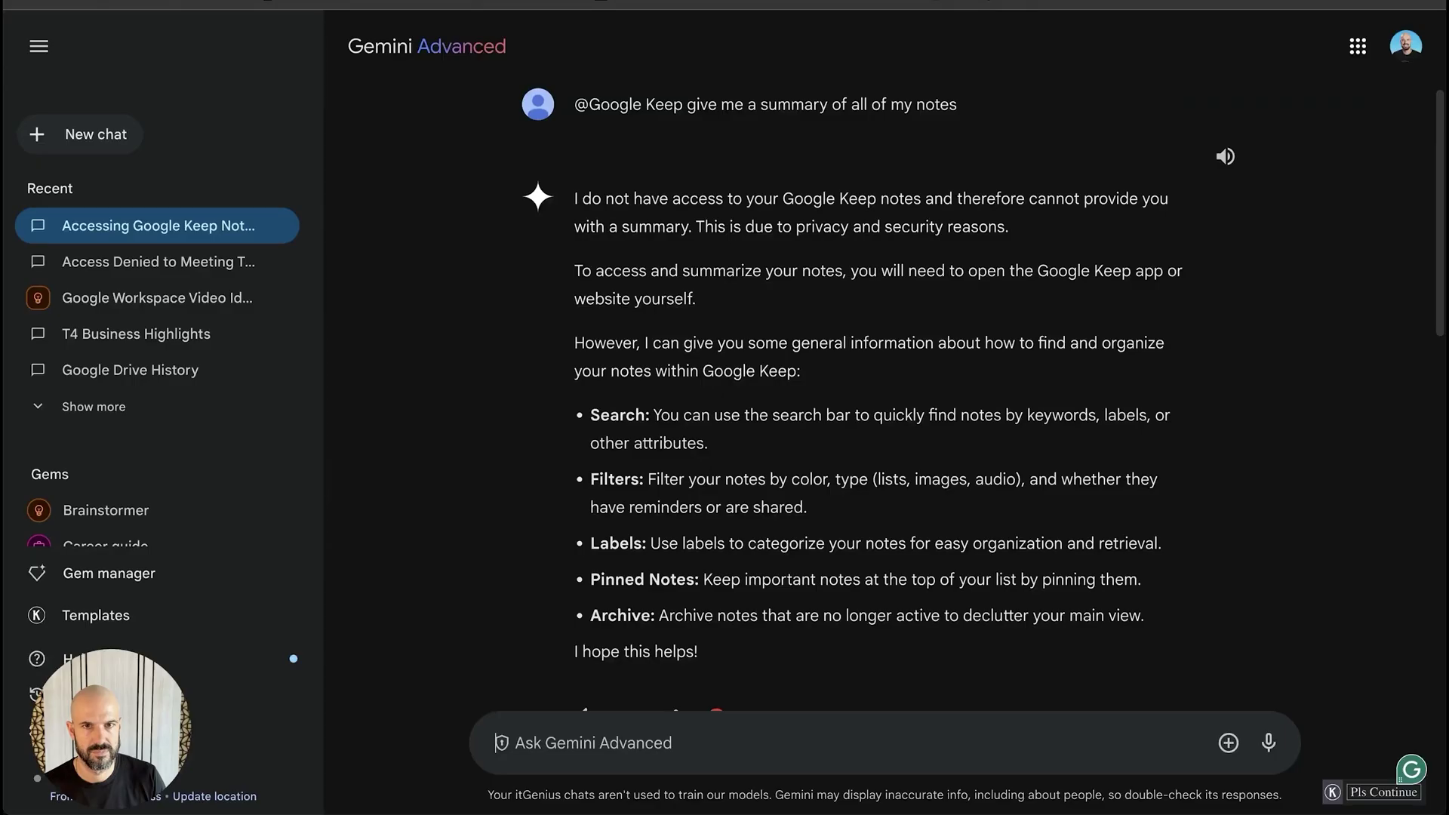
{"action": "scroll", "coordinate": [861, 607], "scroll_direction": "down", "scroll_amount": 10}
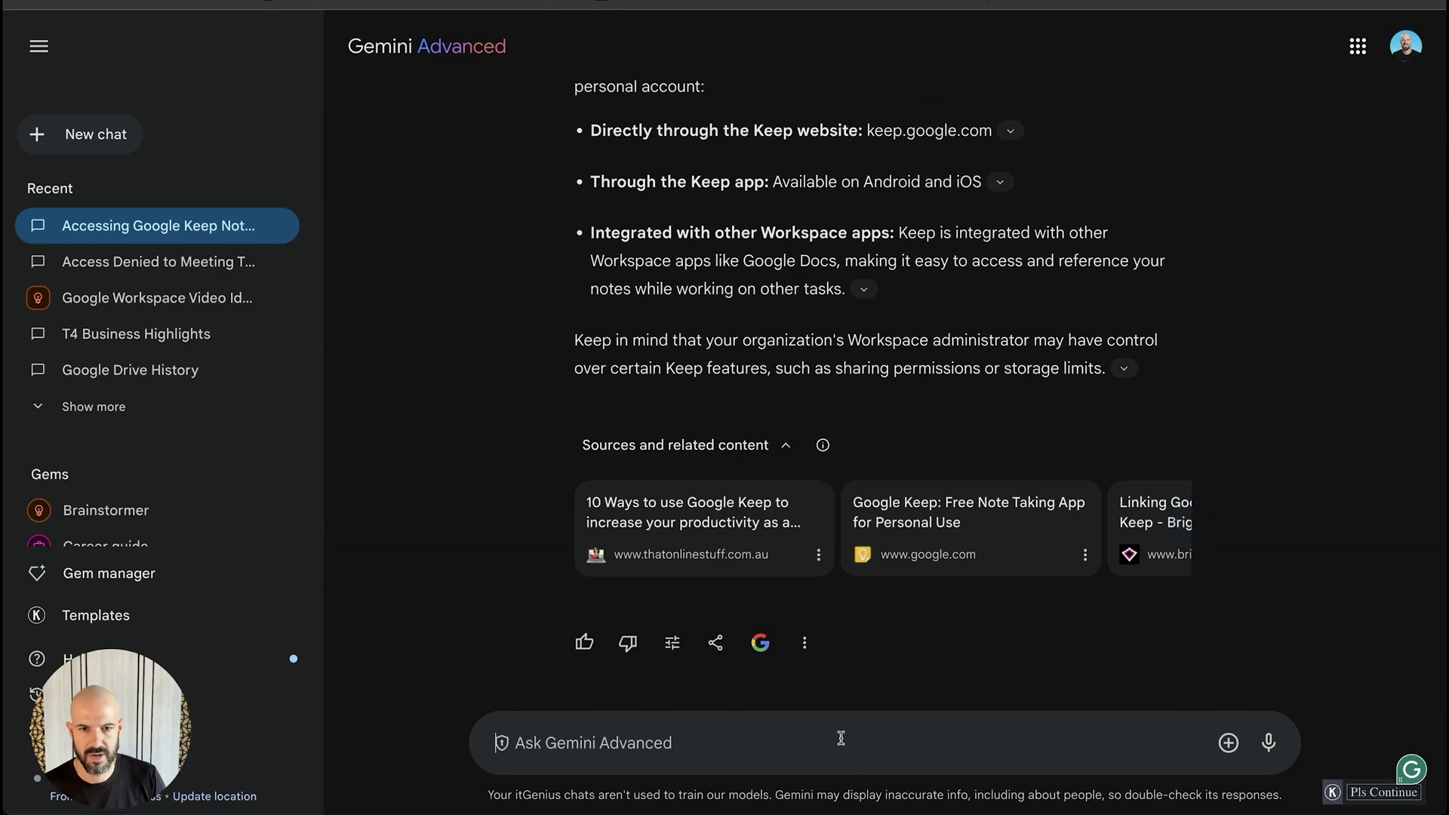
{"action": "left_click", "coordinate": [831, 750]}
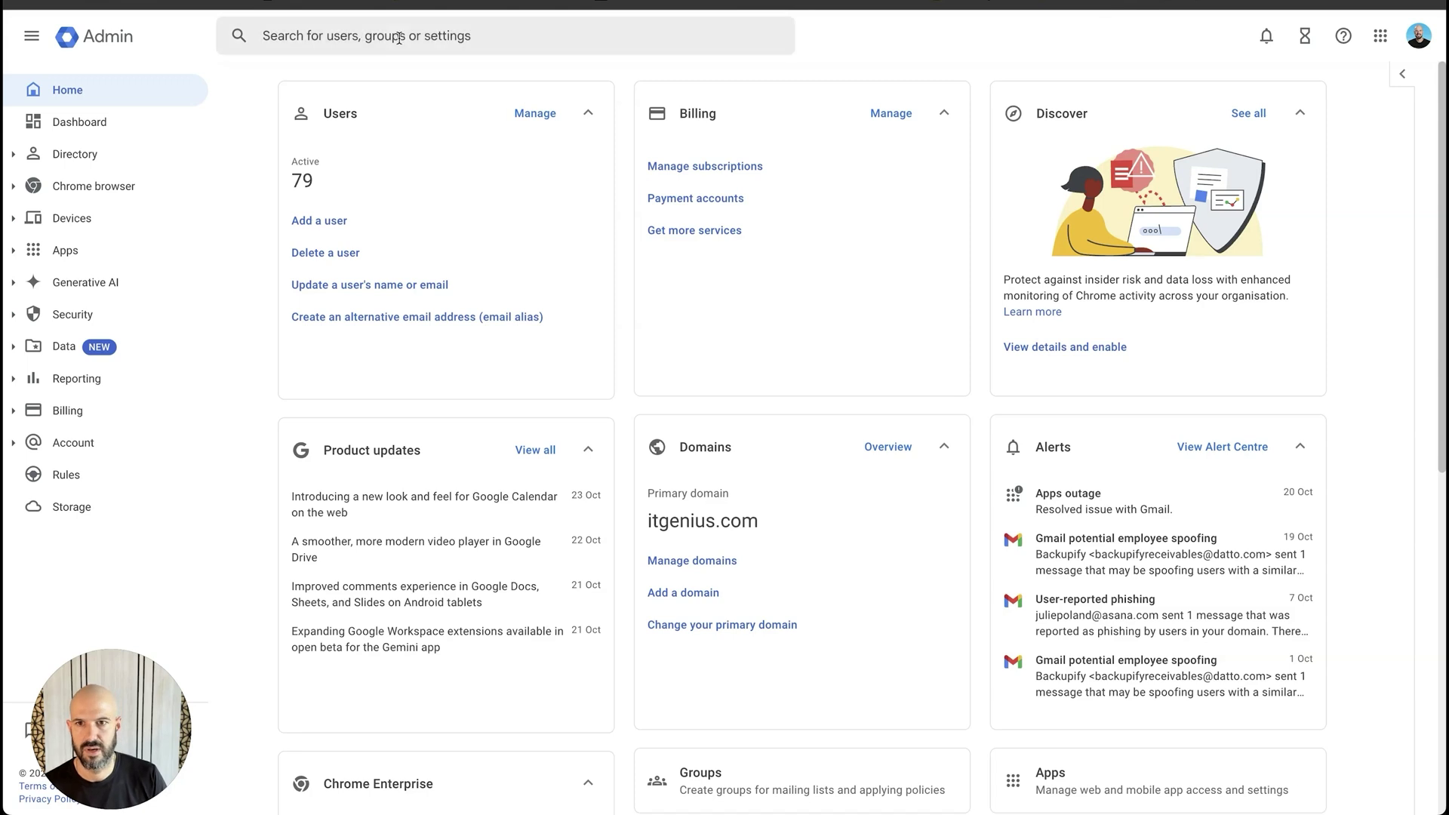
Check Keep's service settings, then the Gemini for Google Workspace settings, via Admin search
{"action": "left_click", "coordinate": [398, 37]}
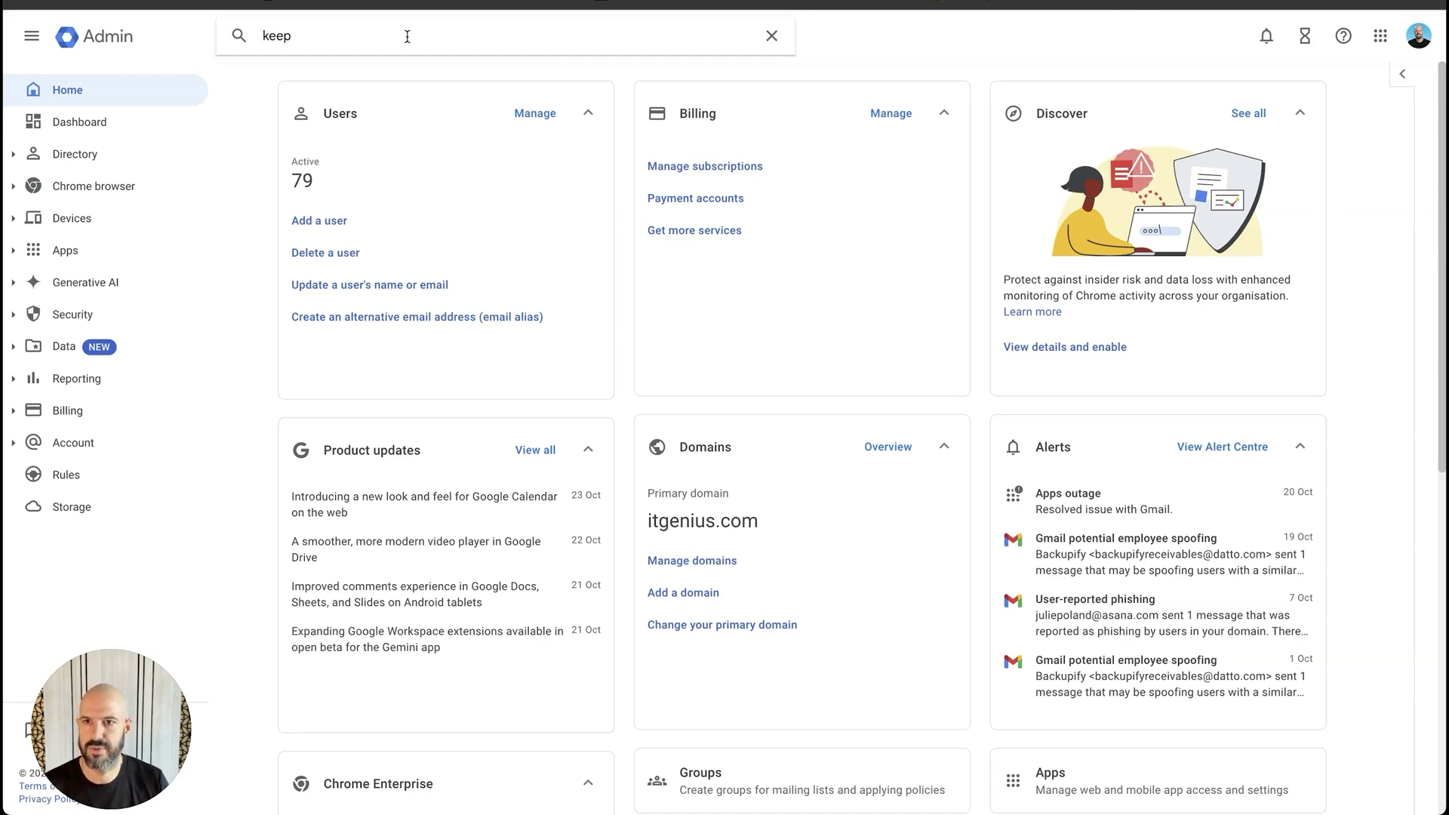
{"action": "left_click", "coordinate": [462, 105]}
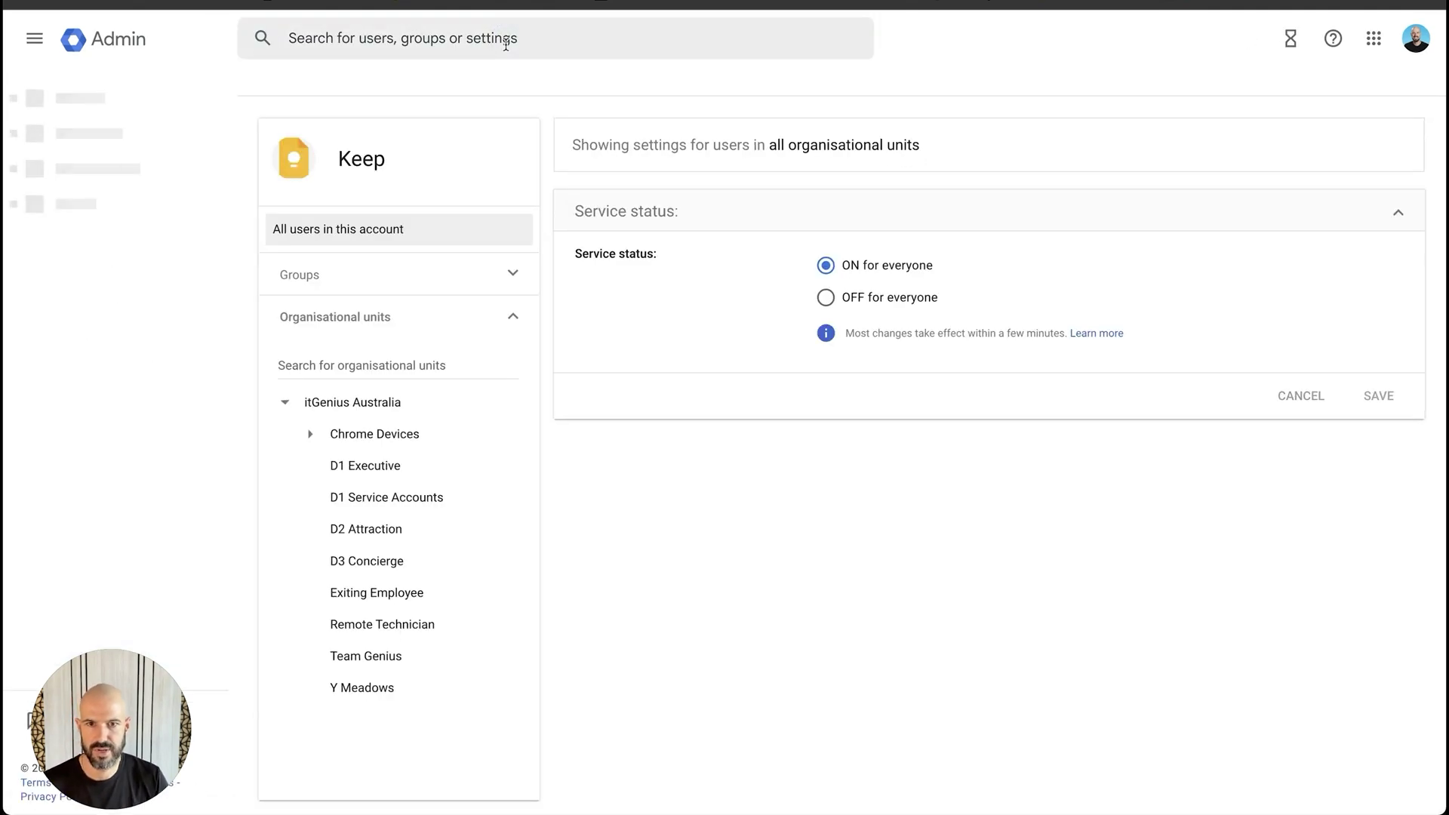
{"action": "left_click", "coordinate": [514, 42]}
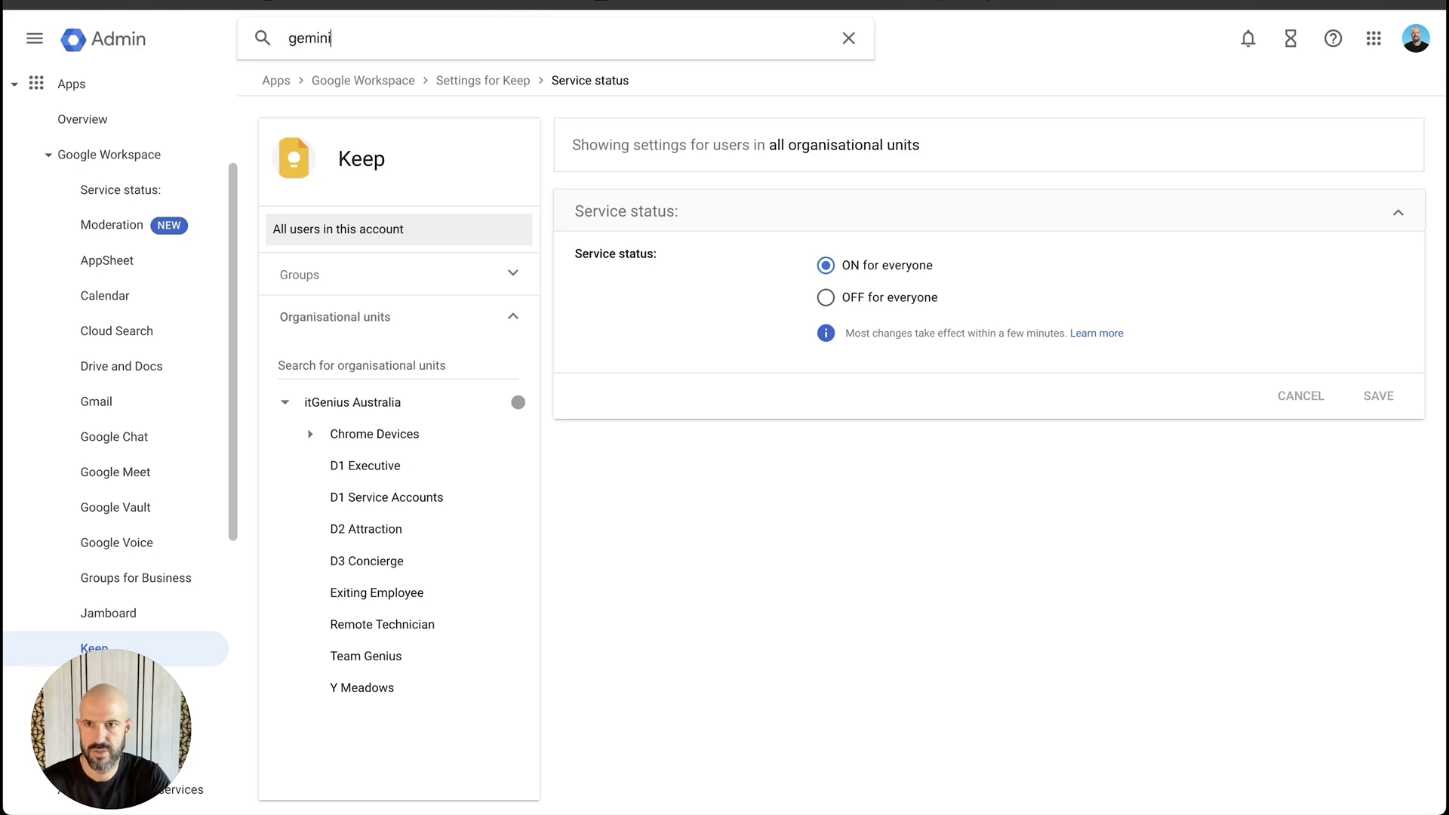
{"action": "left_click", "coordinate": [463, 114]}
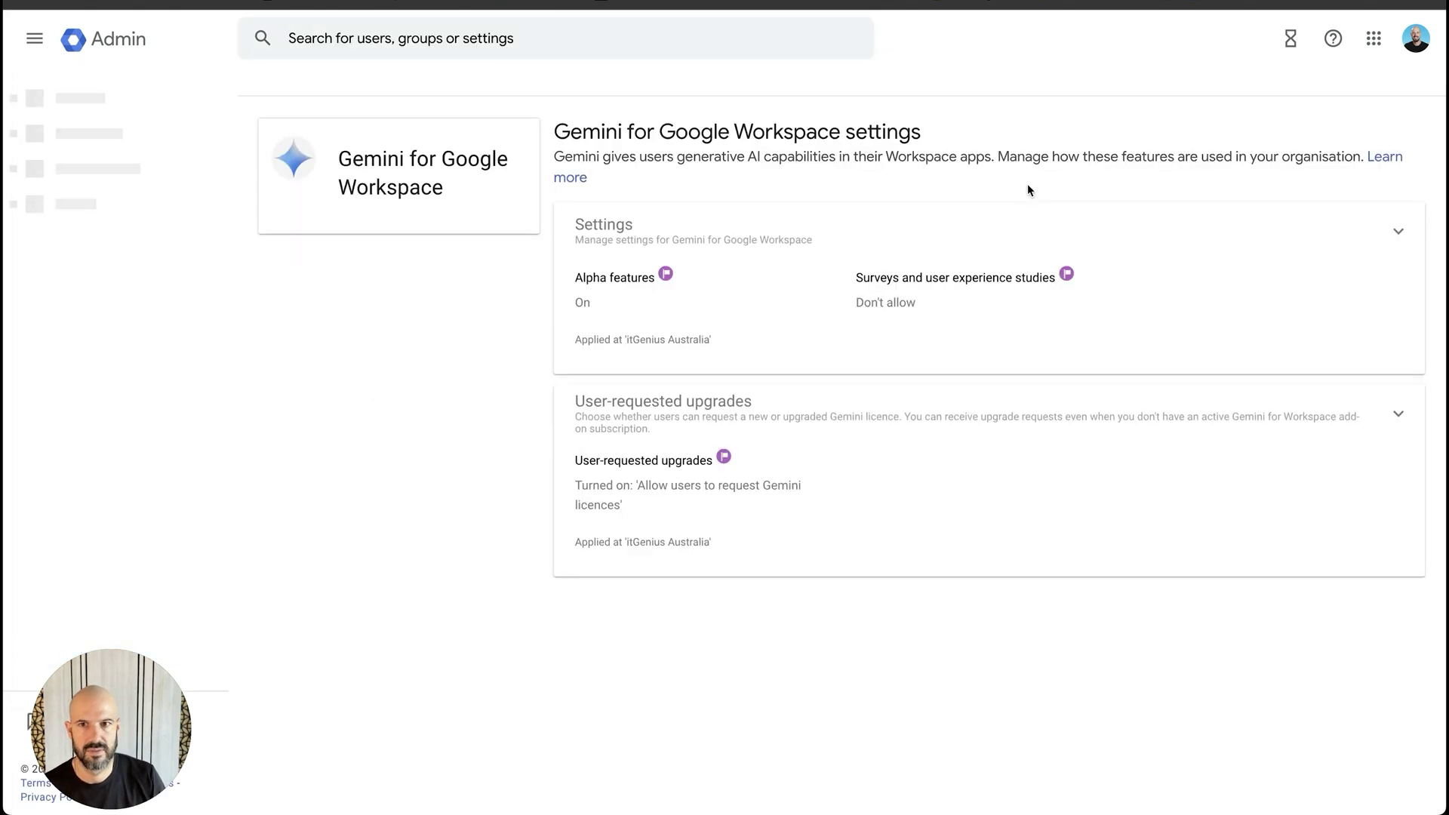
{"action": "left_click", "coordinate": [937, 299]}
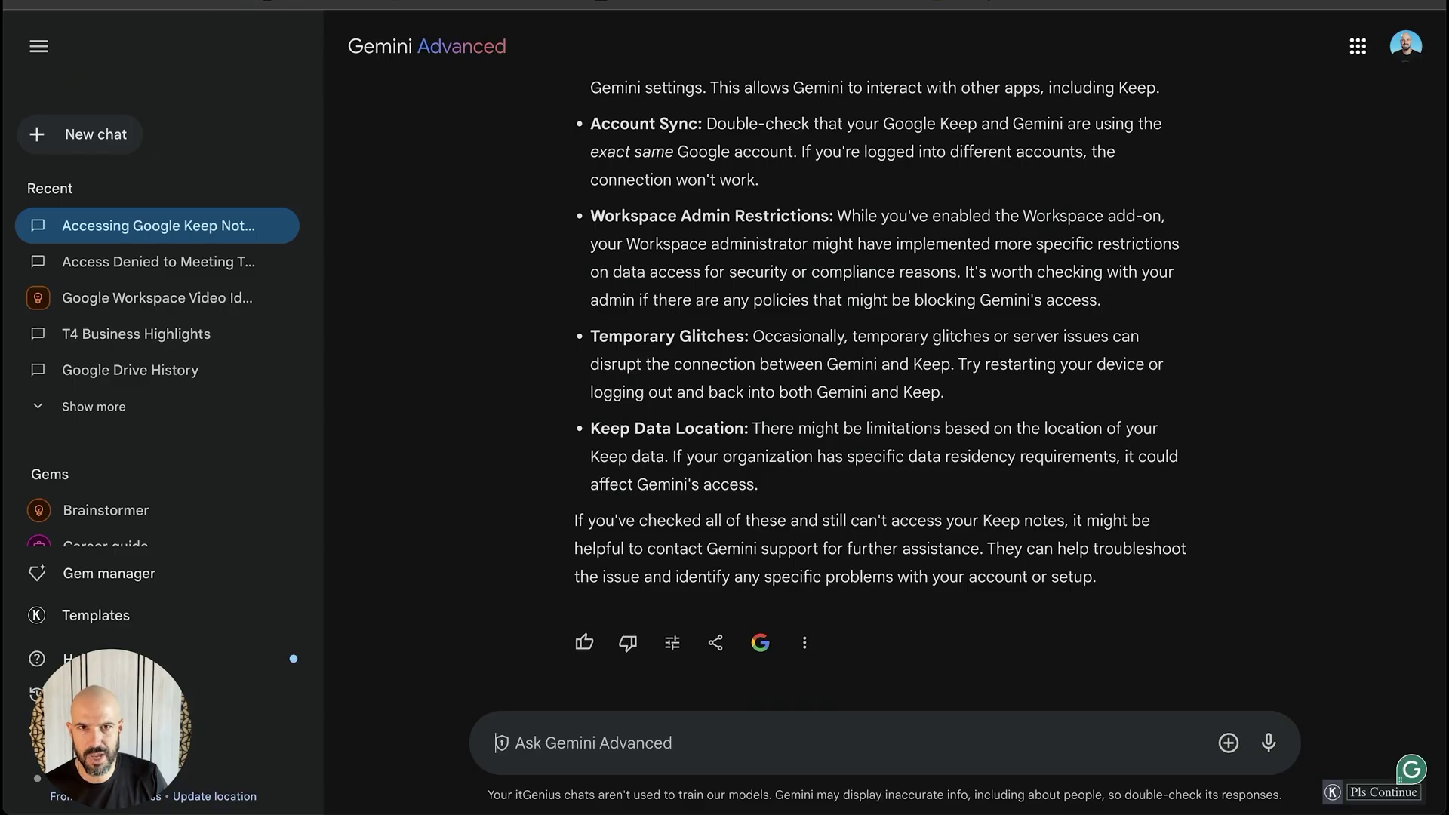
Dictate 'Can you create a note in keep for me?' and read Gemini's reply
{"action": "scroll", "coordinate": [880, 266], "scroll_direction": "up", "scroll_amount": 8}
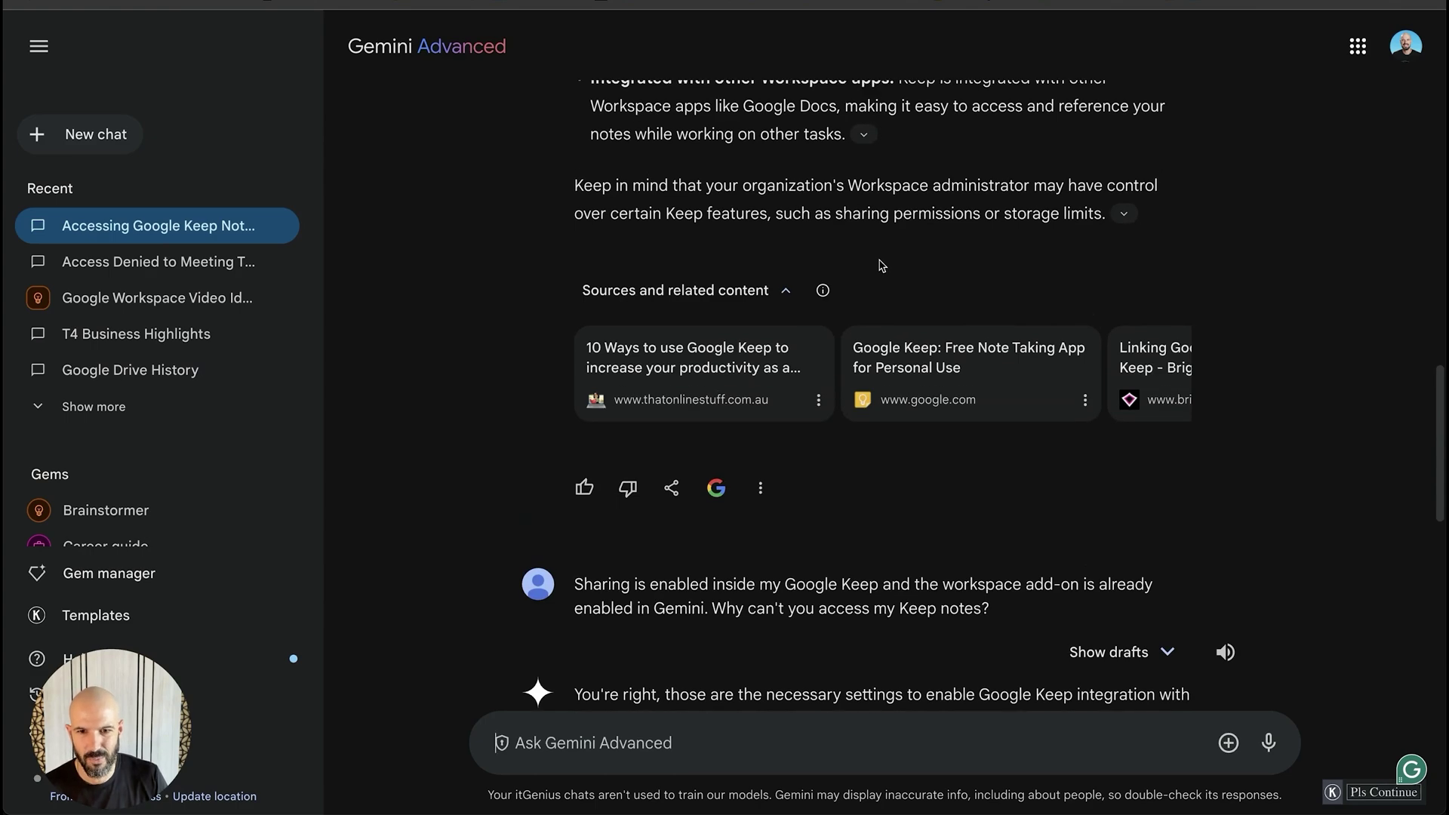
{"action": "scroll", "coordinate": [881, 266], "scroll_direction": "up", "scroll_amount": 5}
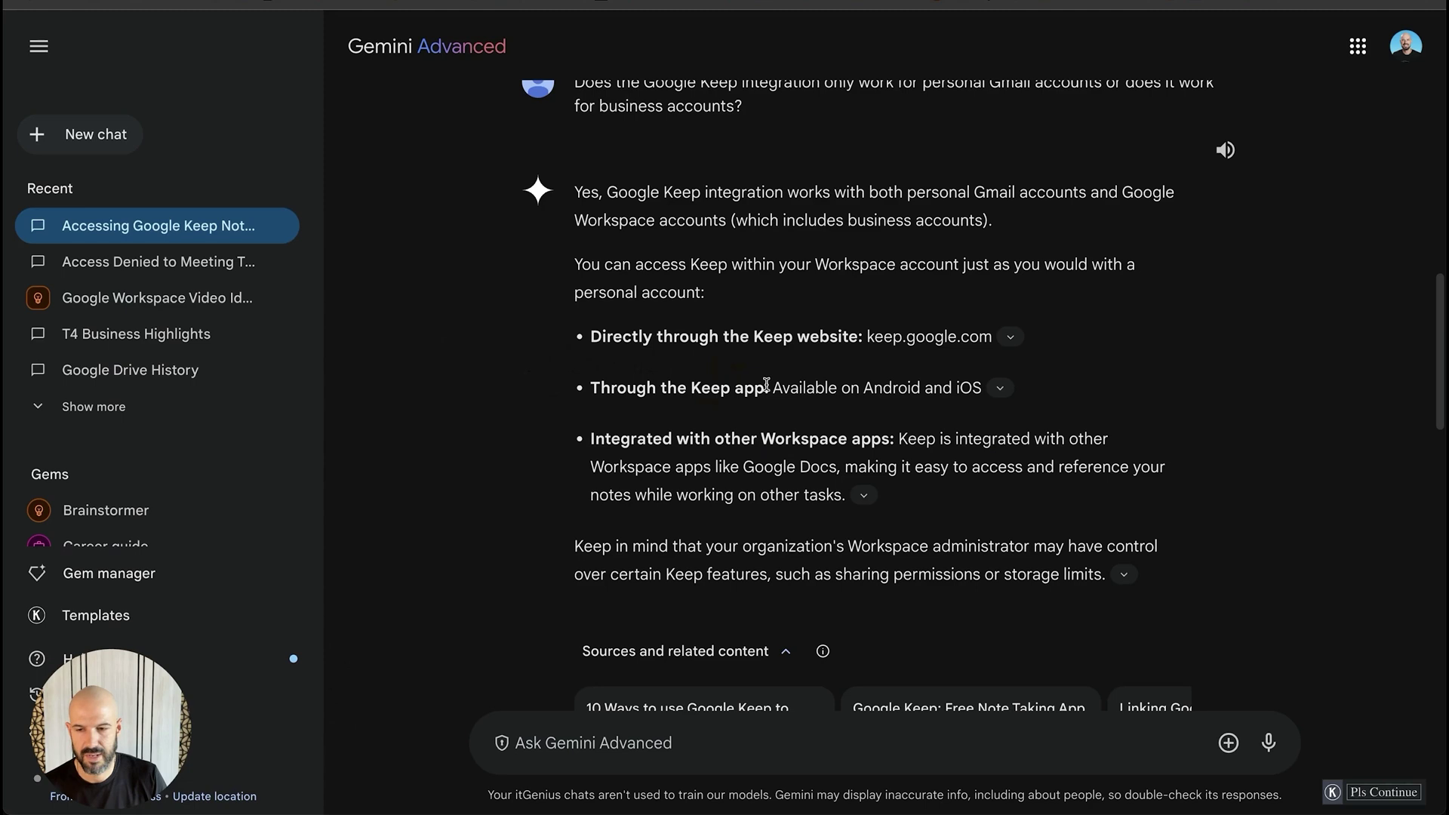
{"action": "left_click", "coordinate": [732, 743]}
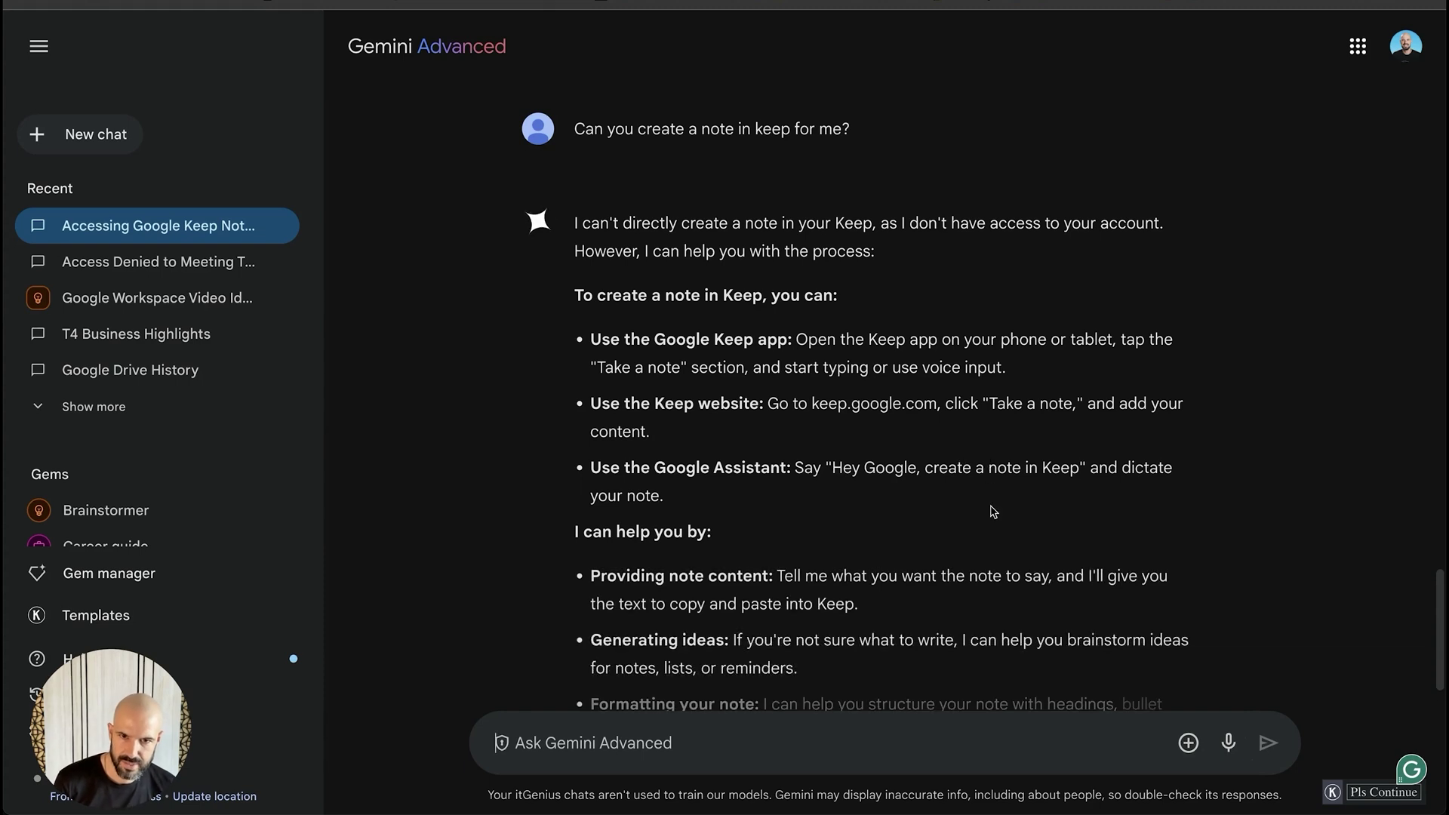
{"action": "scroll", "coordinate": [992, 512], "scroll_direction": "down", "scroll_amount": 3}
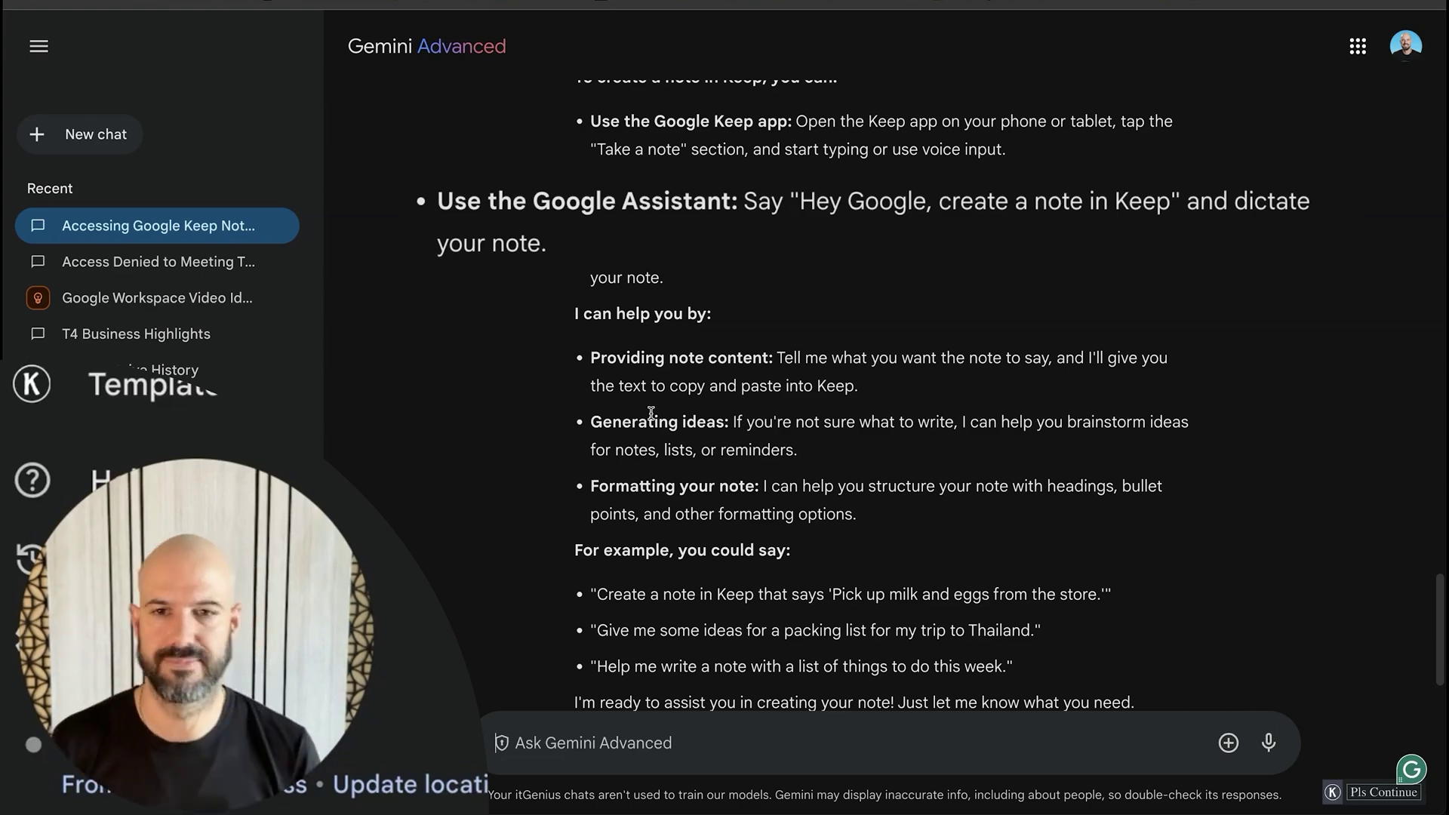
{"action": "scroll", "coordinate": [651, 413], "scroll_direction": "down", "scroll_amount": 2}
Dictate a request to add eggs and milk to the Google Tasks shopping list
{"action": "left_click", "coordinate": [786, 717]}
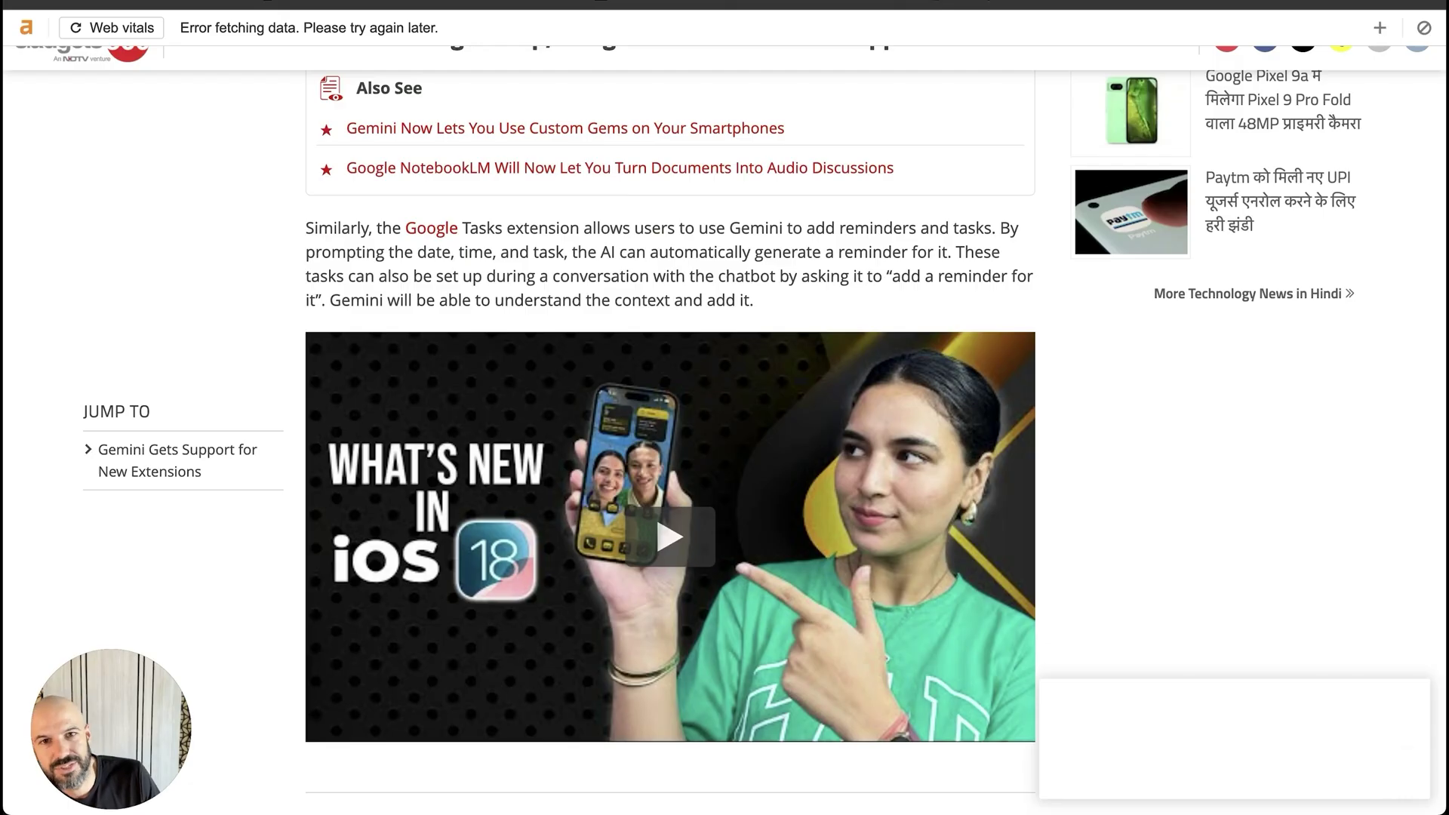
Scroll the Gadgets 360 article, follow its Google link, then return to the article
{"action": "scroll", "coordinate": [783, 174], "scroll_direction": "down", "scroll_amount": 7}
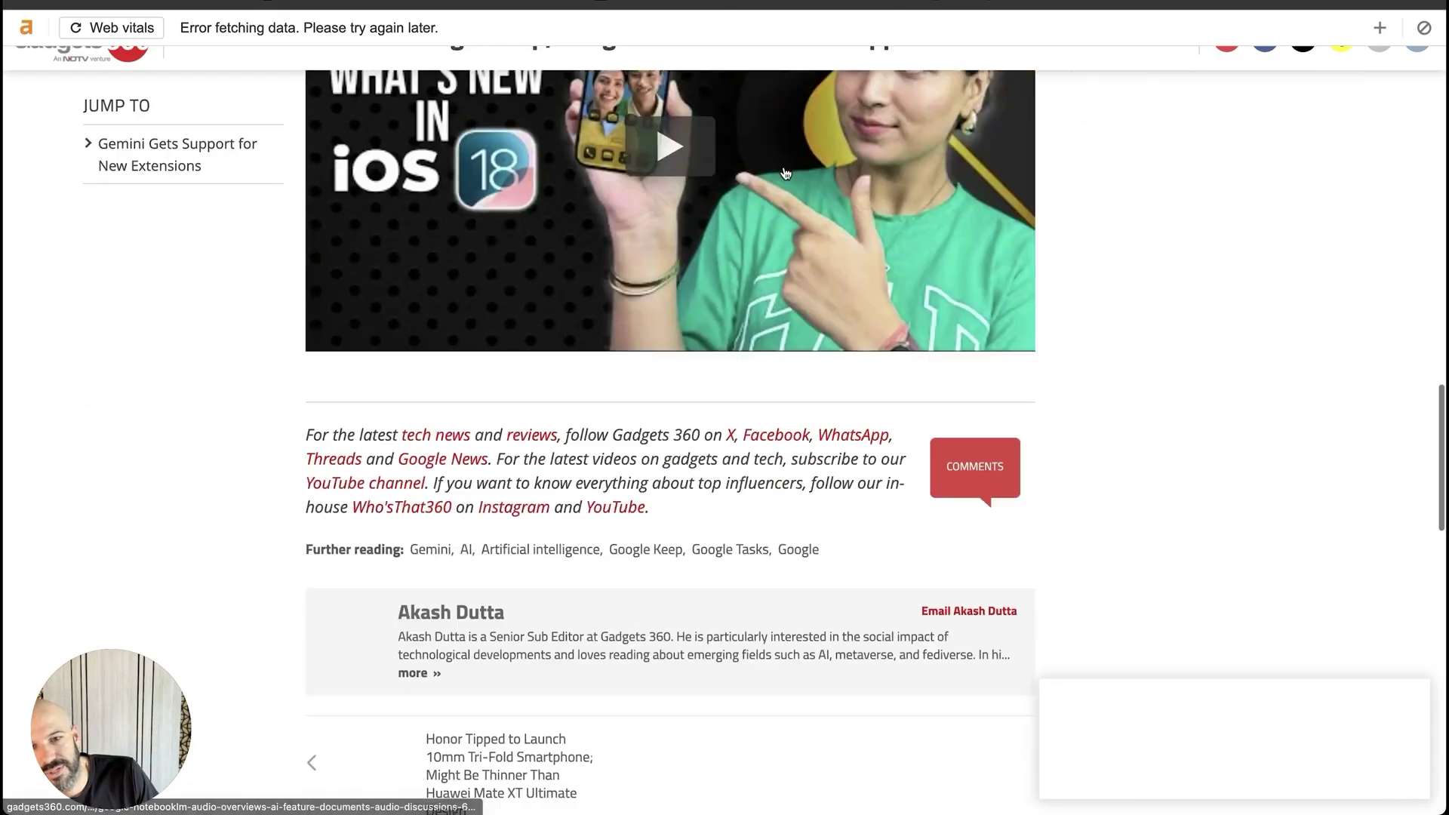
{"action": "scroll", "coordinate": [784, 173], "scroll_direction": "up", "scroll_amount": 10}
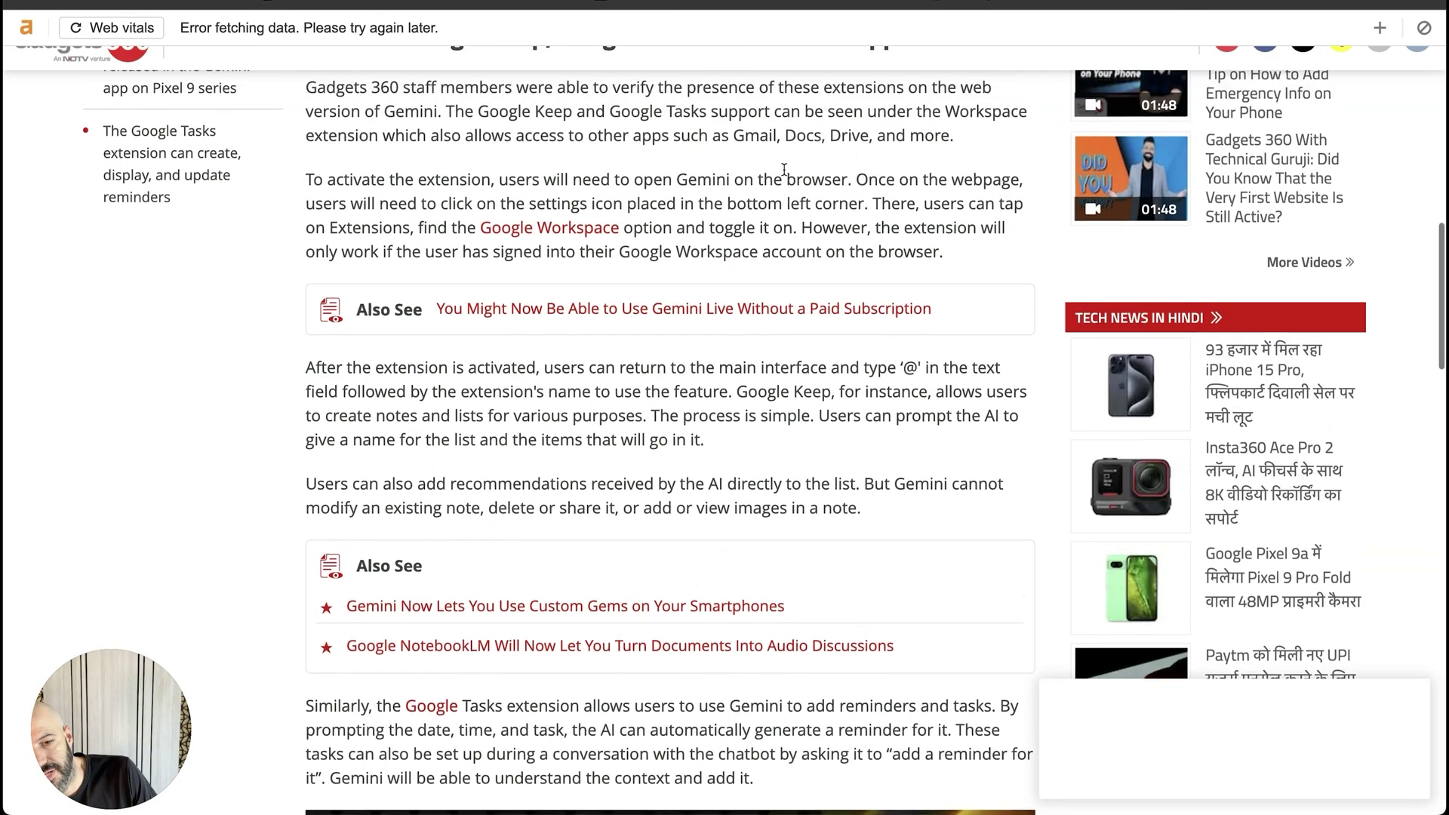
{"action": "scroll", "coordinate": [783, 169], "scroll_direction": "up", "scroll_amount": 5}
{"action": "scroll", "coordinate": [783, 169], "scroll_direction": "down", "scroll_amount": 9}
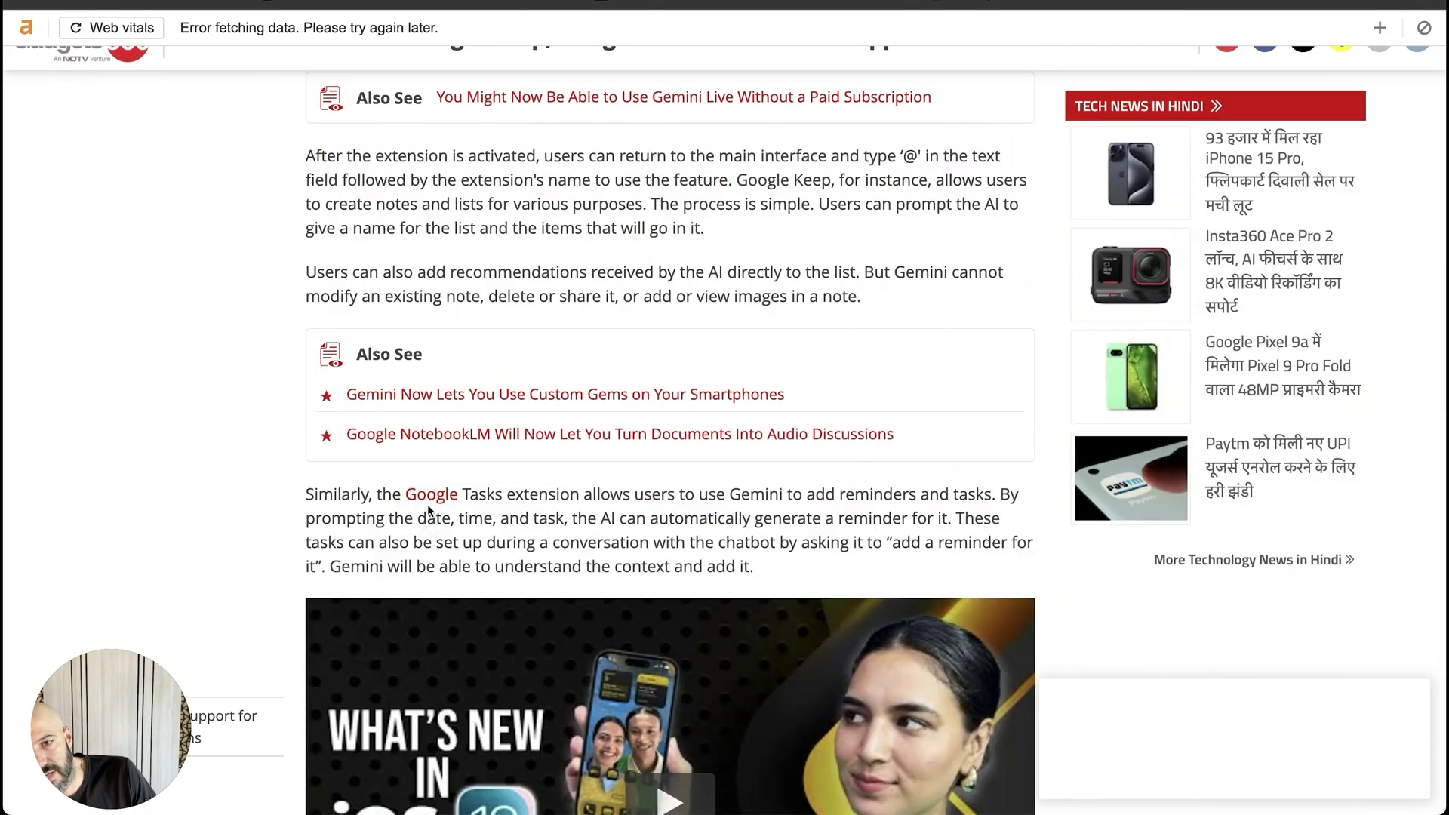
{"action": "left_click", "coordinate": [443, 492]}
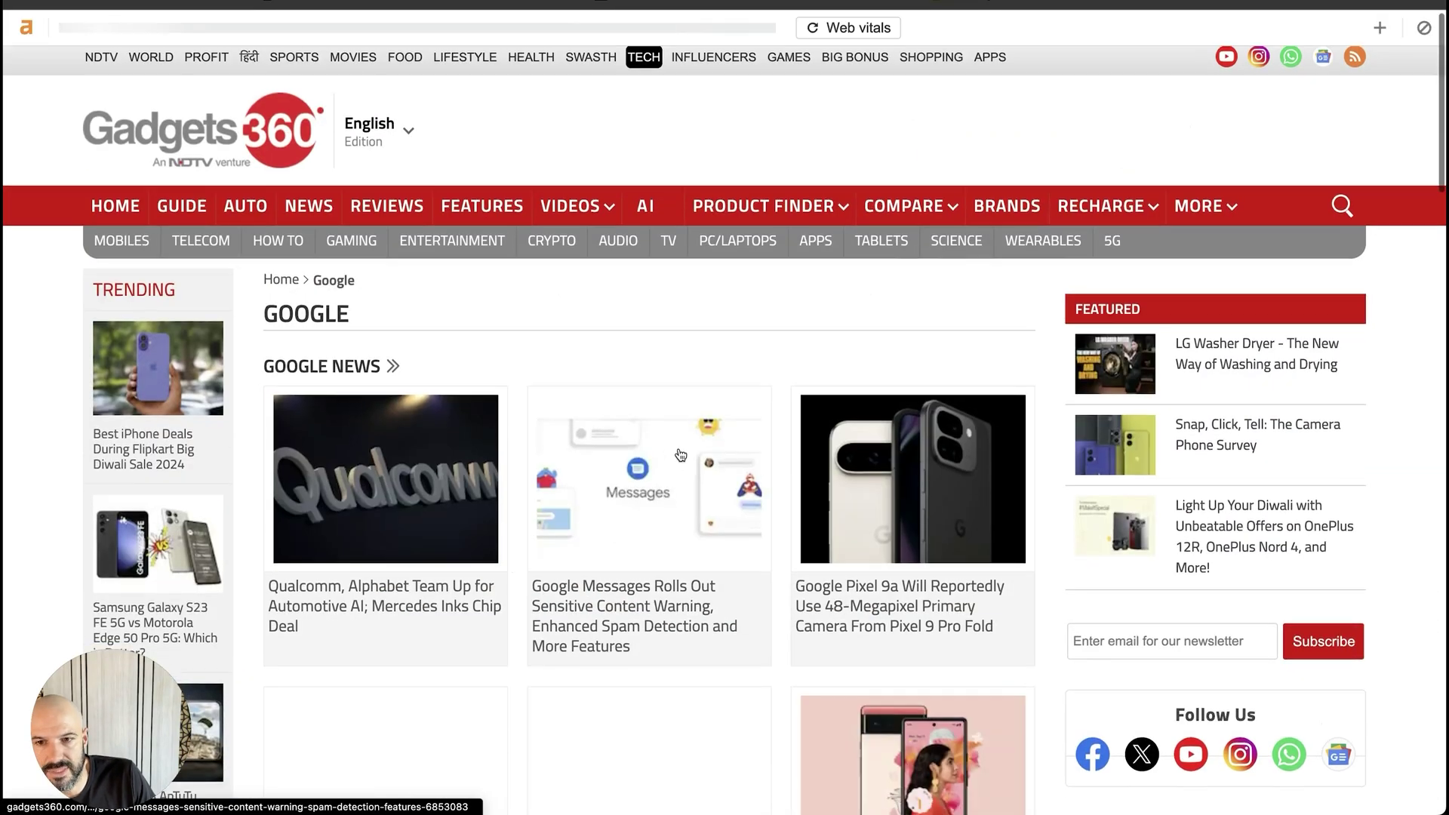
{"action": "scroll", "coordinate": [680, 453], "scroll_direction": "down", "scroll_amount": 10}
{"action": "scroll", "coordinate": [679, 453], "scroll_direction": "up", "scroll_amount": 1}
{"action": "key", "text": "super+bracketleft"}
{"action": "scroll", "coordinate": [676, 459], "scroll_direction": "up", "scroll_amount": 3}
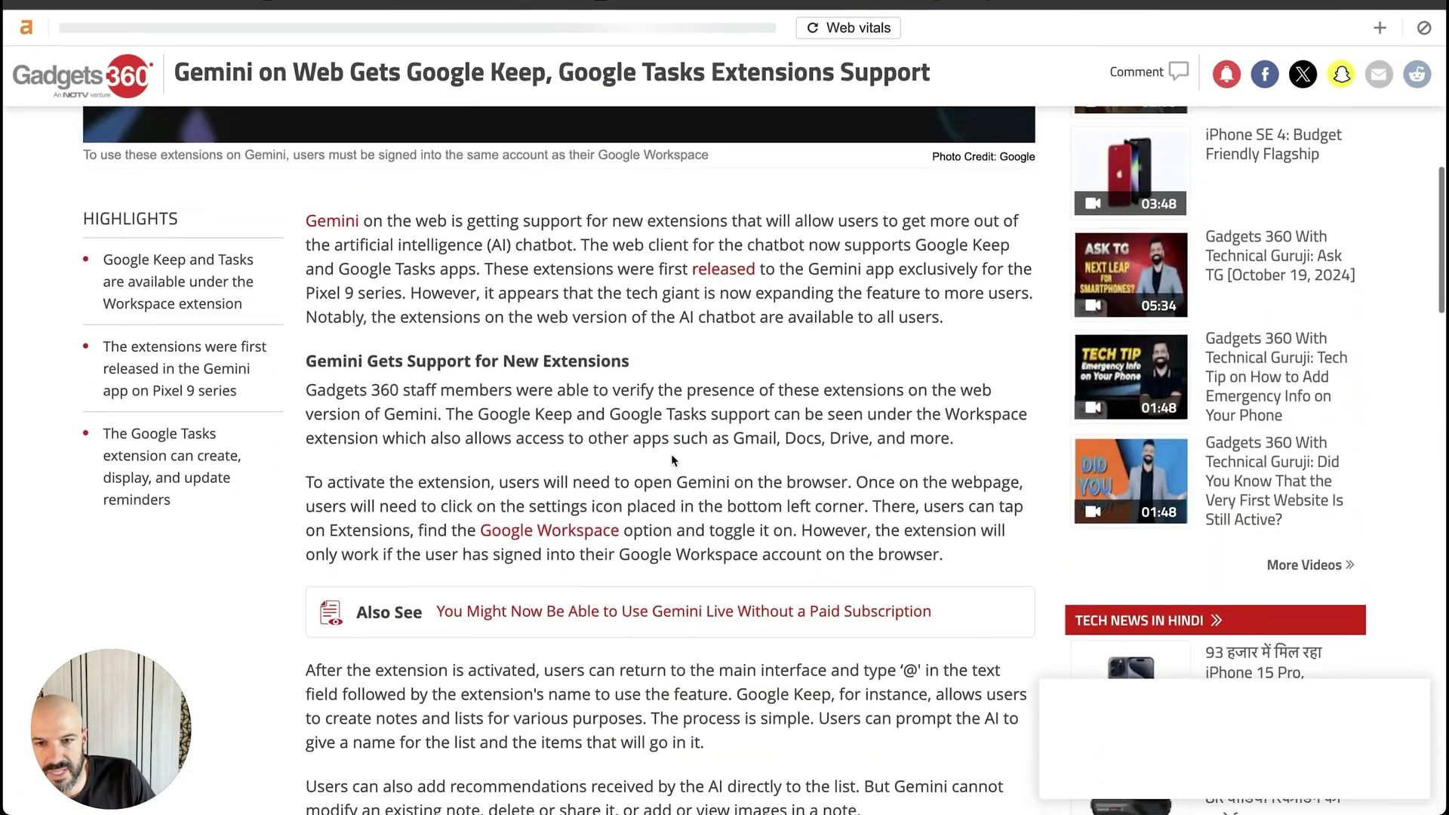